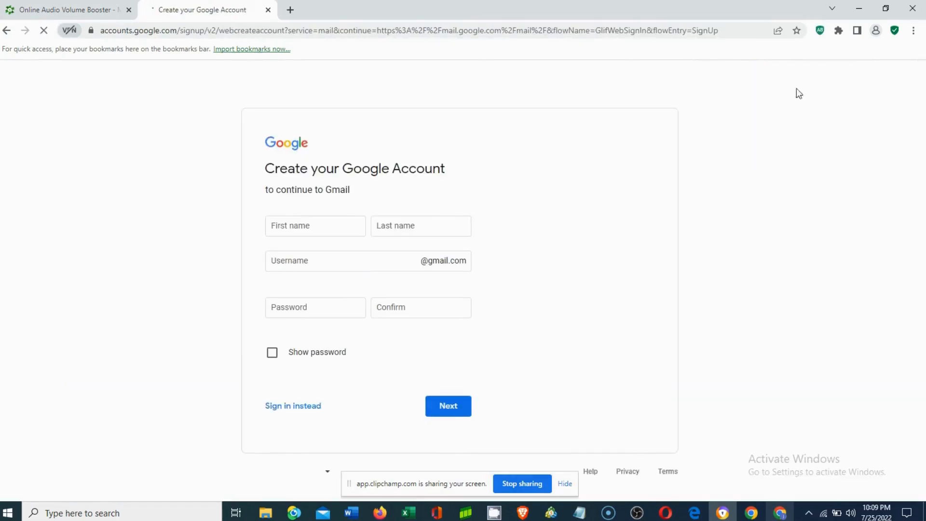
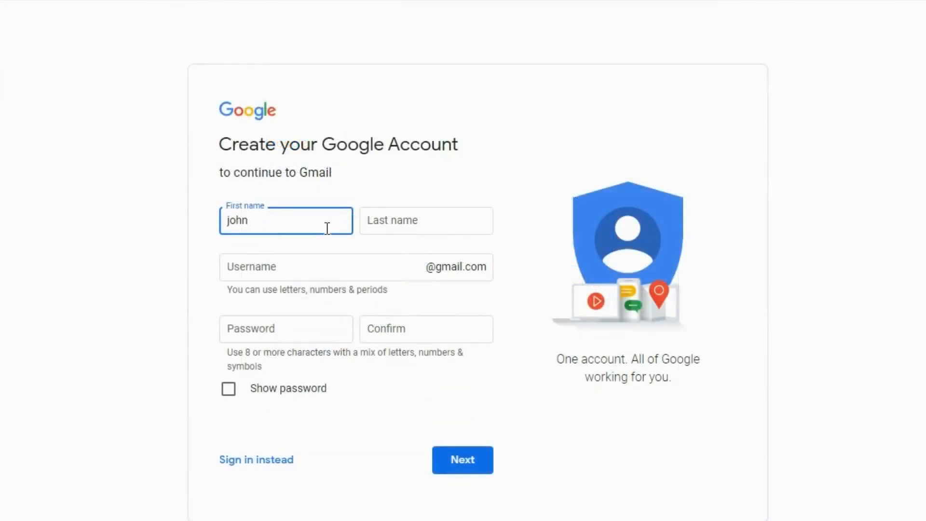
Step: Enter the first name, last name and a chosen username in the sign-up form
key(Tab)
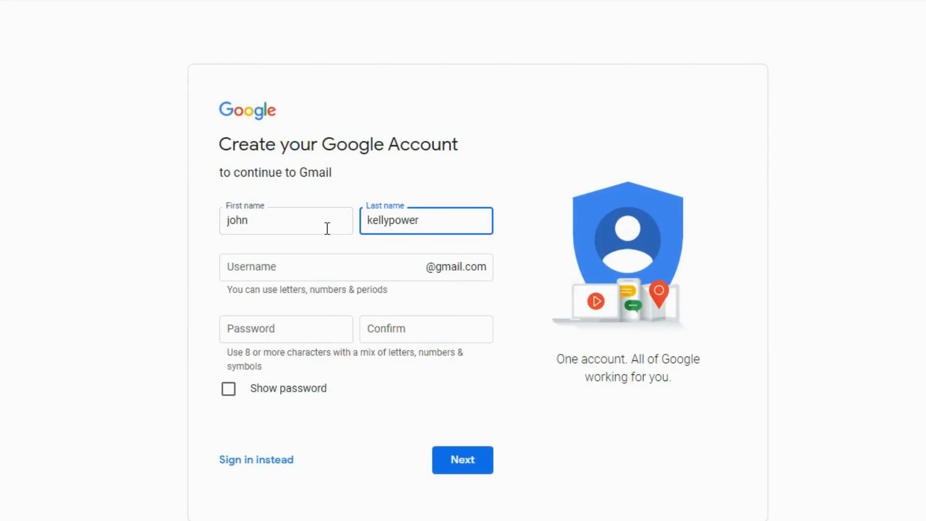
key(Tab)
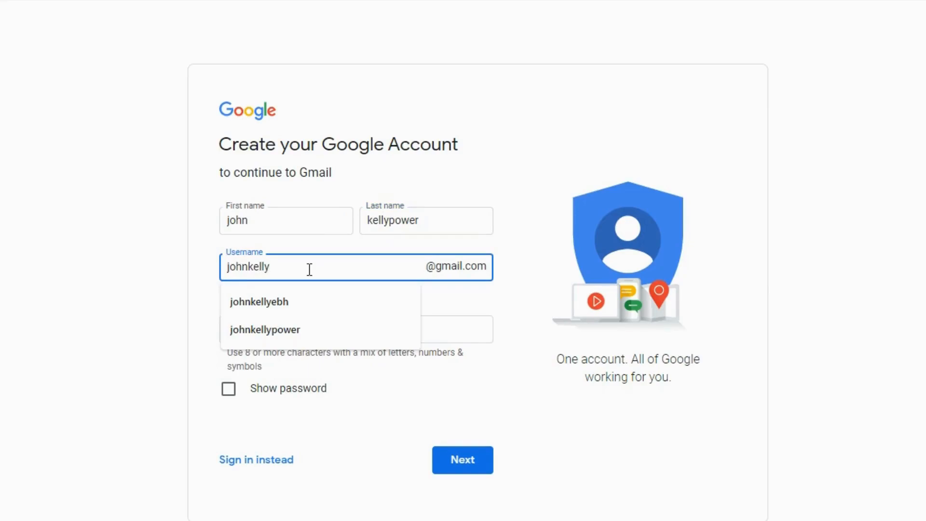
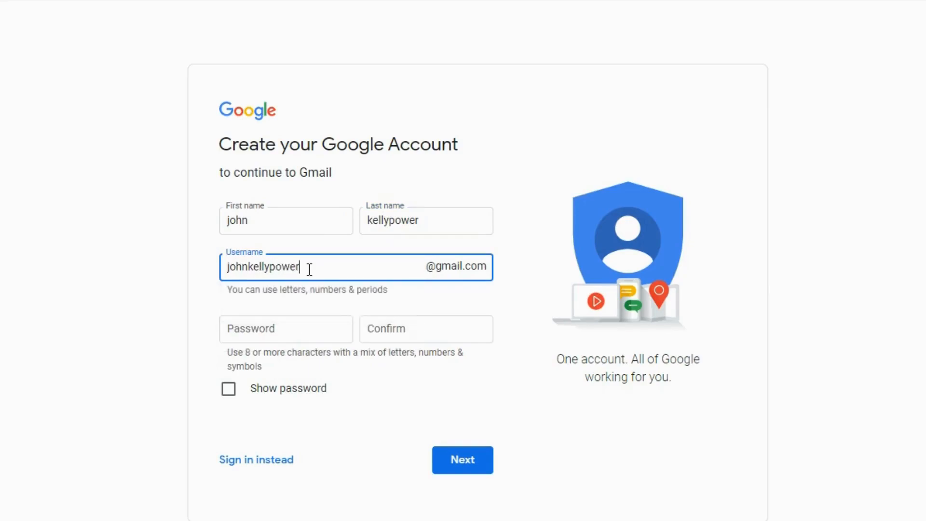
Step: Enter and confirm the account password, then submit the sign-up form
click(274, 332)
text(••••••••)
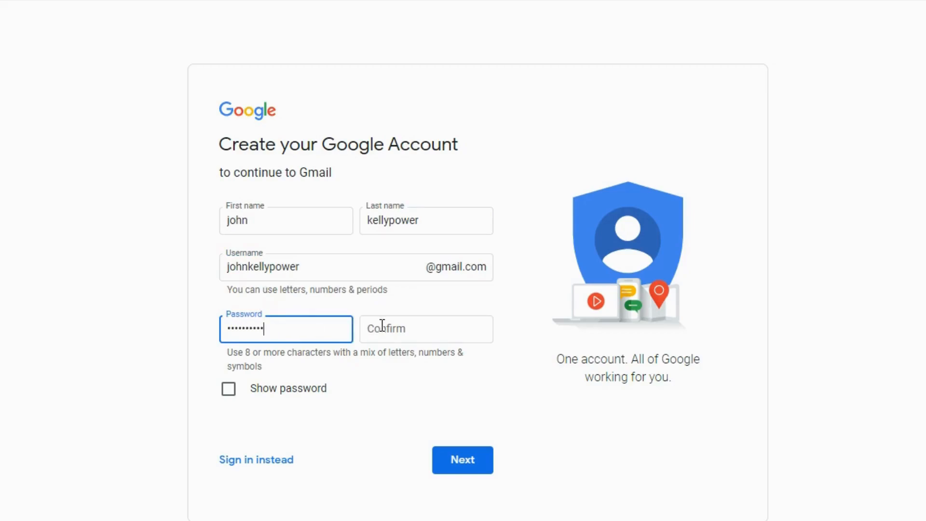
text(••••)
click(381, 326)
text(••••••••)
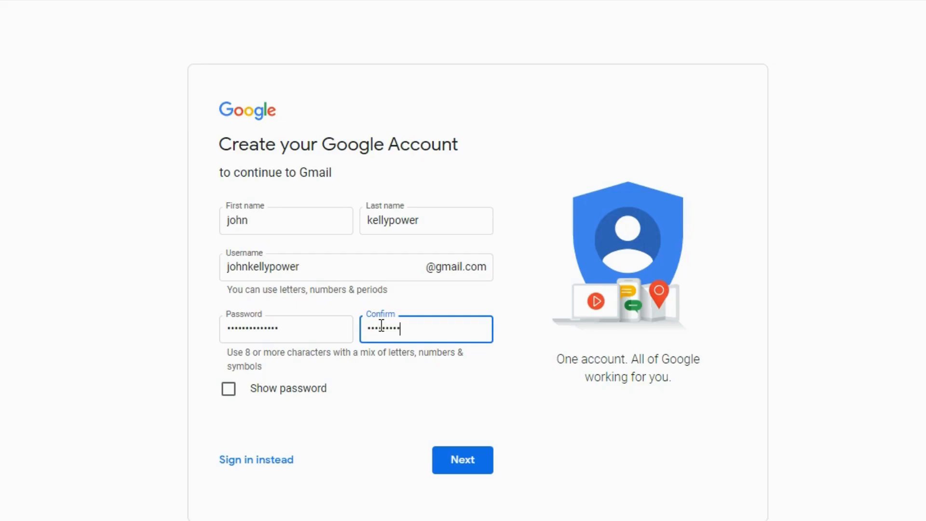
text(•••••)
click(450, 453)
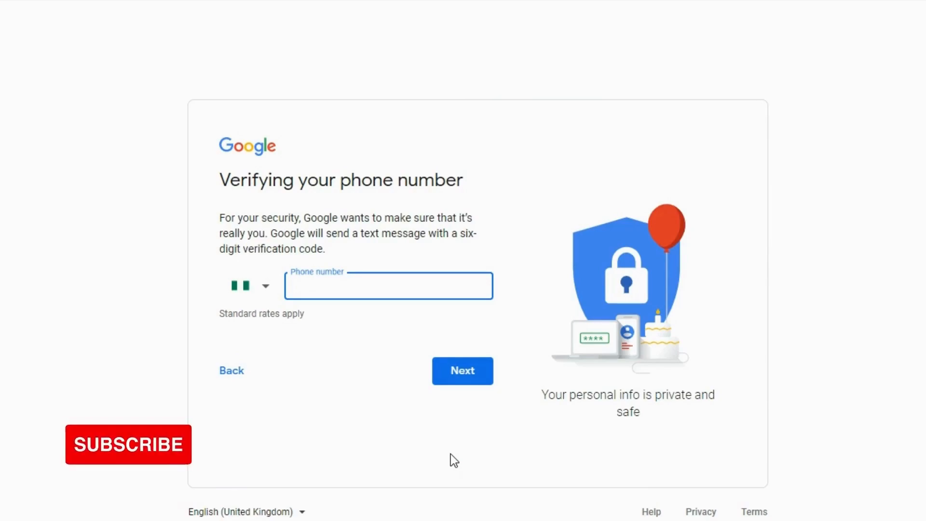
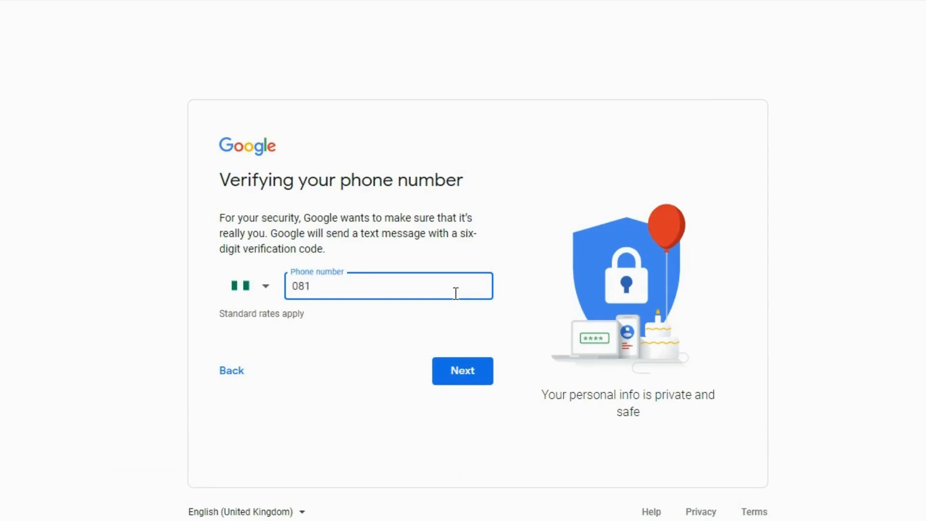
Step: Enter the phone number, request an SMS code, and submit the received six-digit code
click(454, 361)
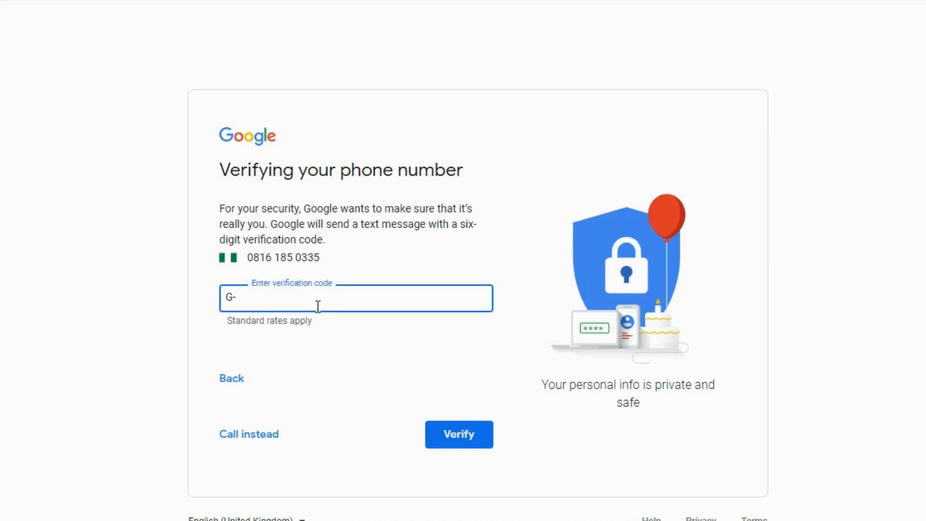
click(450, 424)
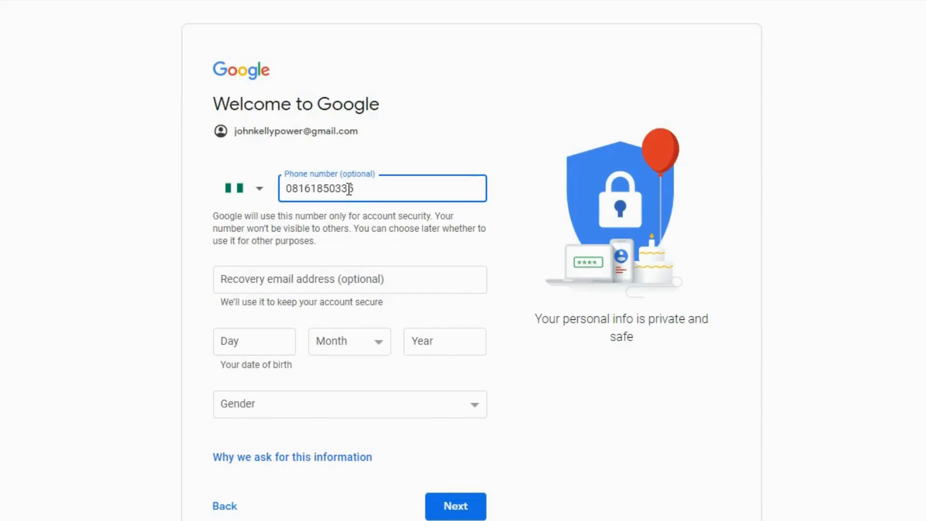
Step: Fill in a recovery email, birth date 01 January 1991 and gender Male, then continue
click(283, 274)
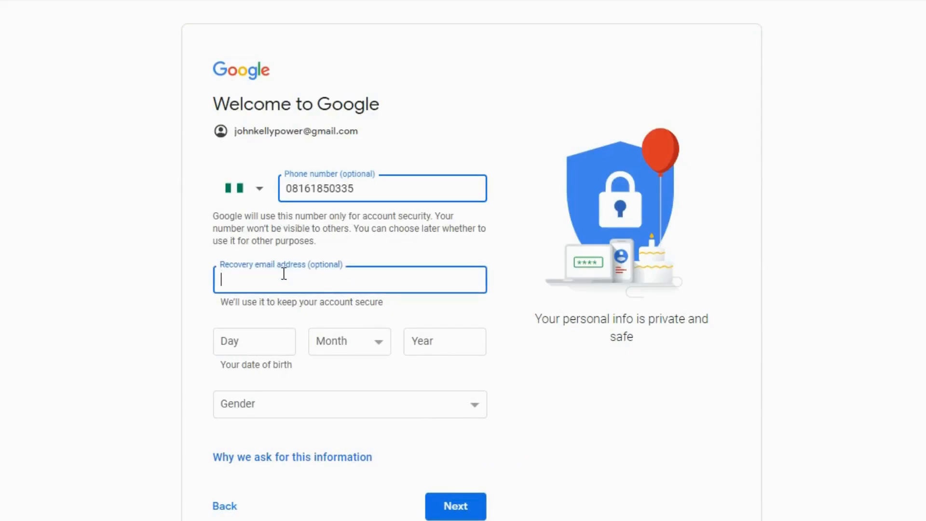
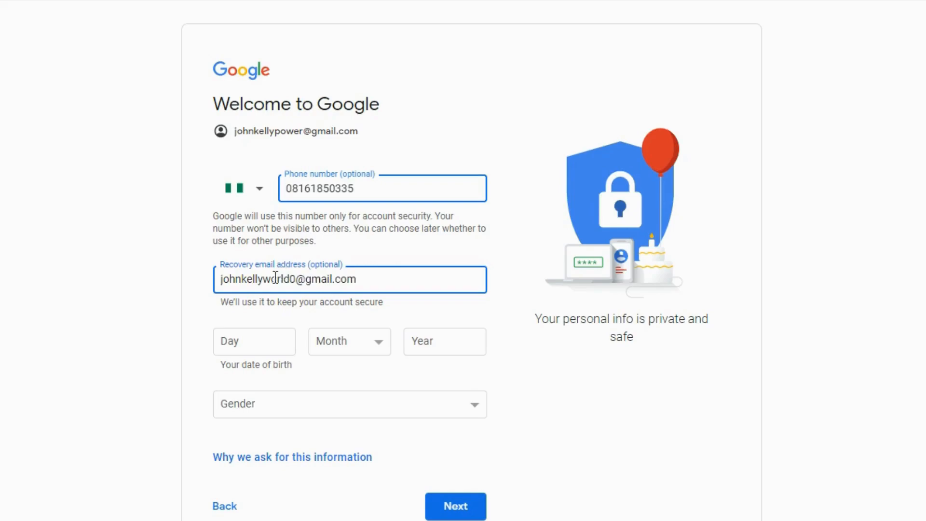
click(278, 348)
text(01)
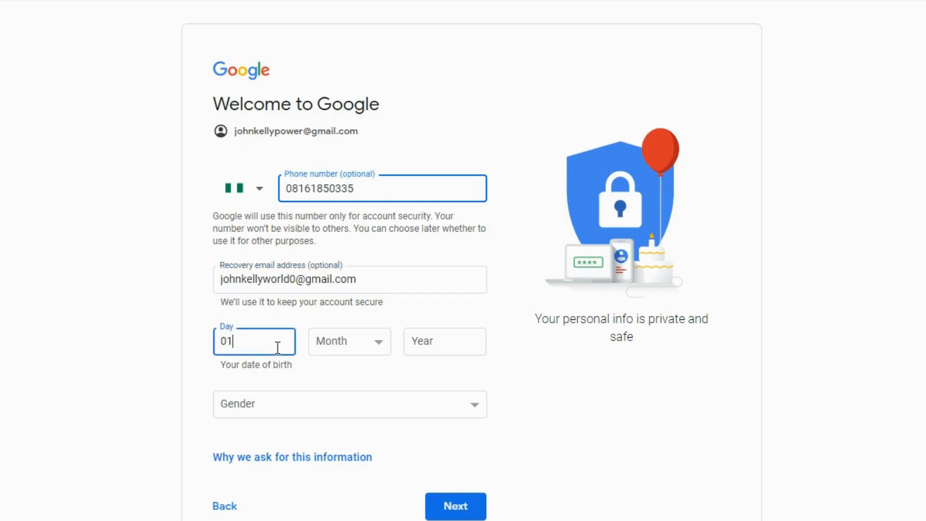
click(331, 343)
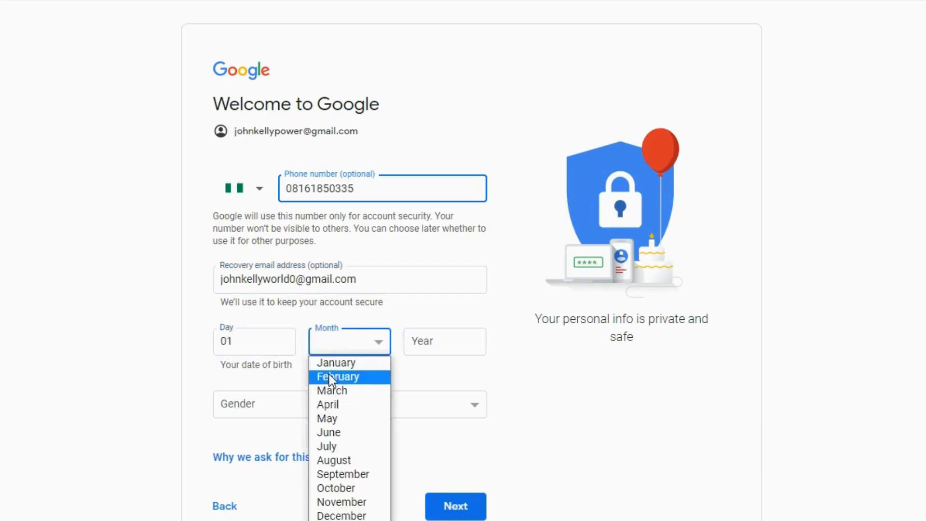
click(343, 364)
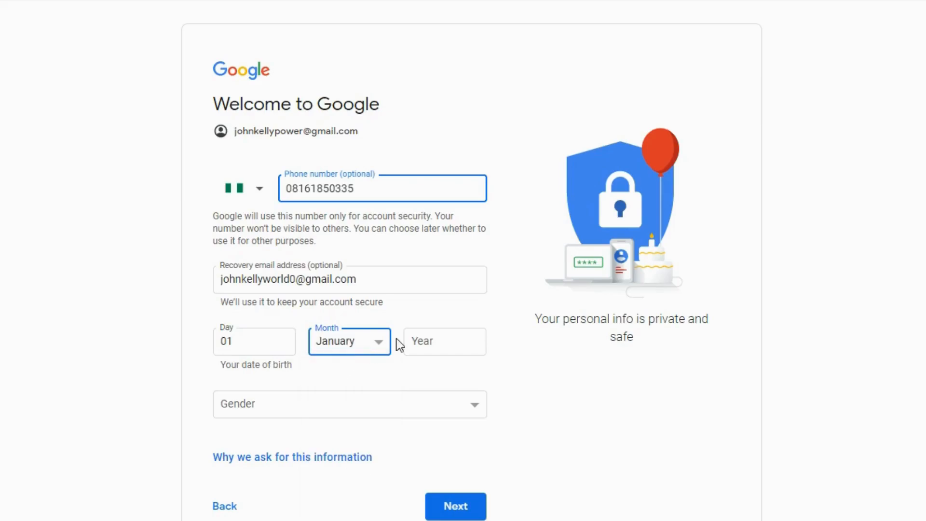
click(422, 337)
text(1991)
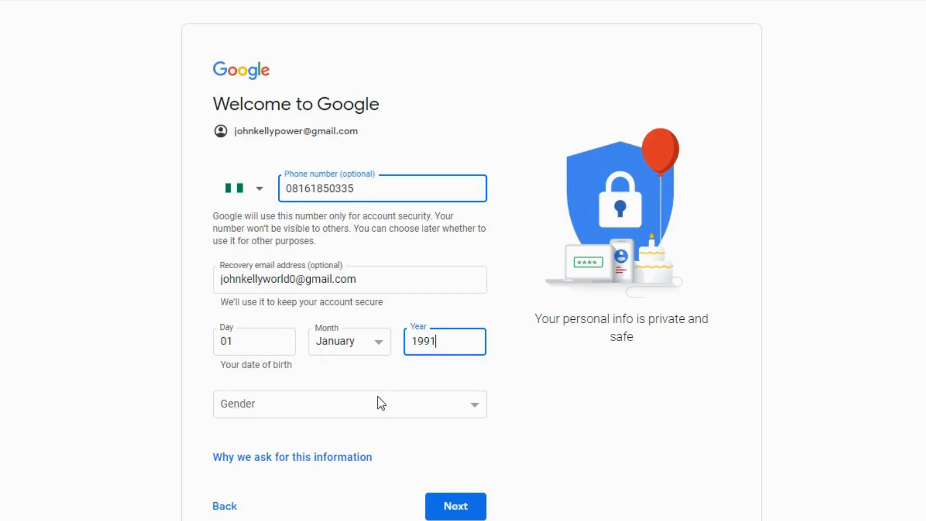
click(367, 407)
click(340, 438)
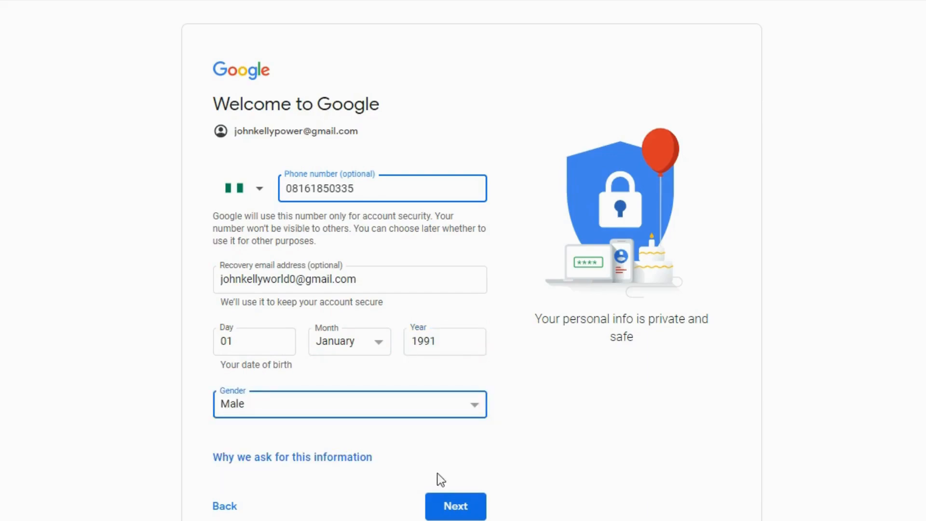
click(436, 507)
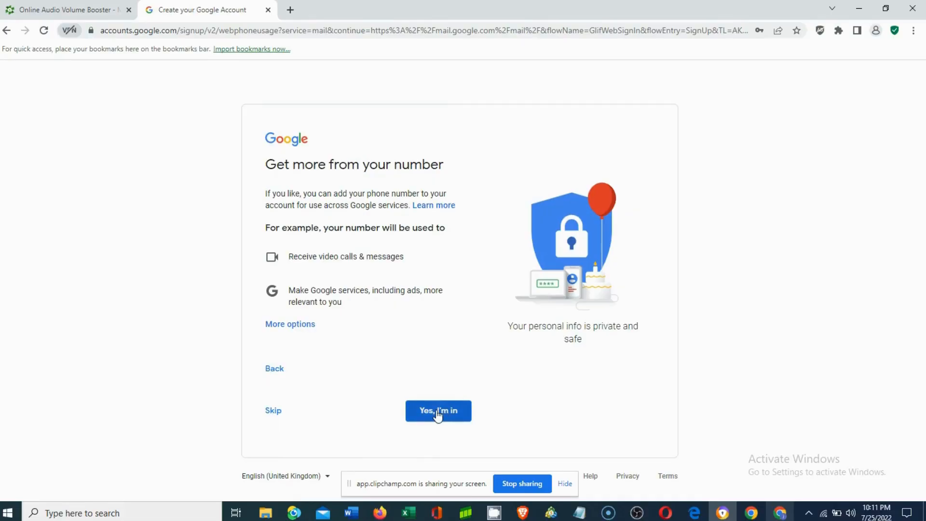
Step: Skip the extra phone-number uses and agree to Google's privacy and terms
click(274, 411)
scroll(494, 357, down, 10)
click(564, 484)
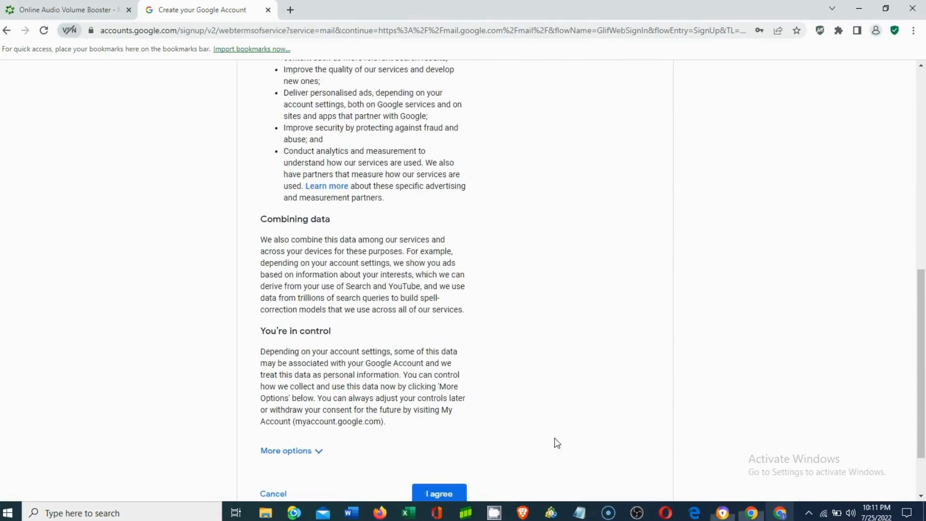
scroll(438, 374, down, 3)
click(439, 414)
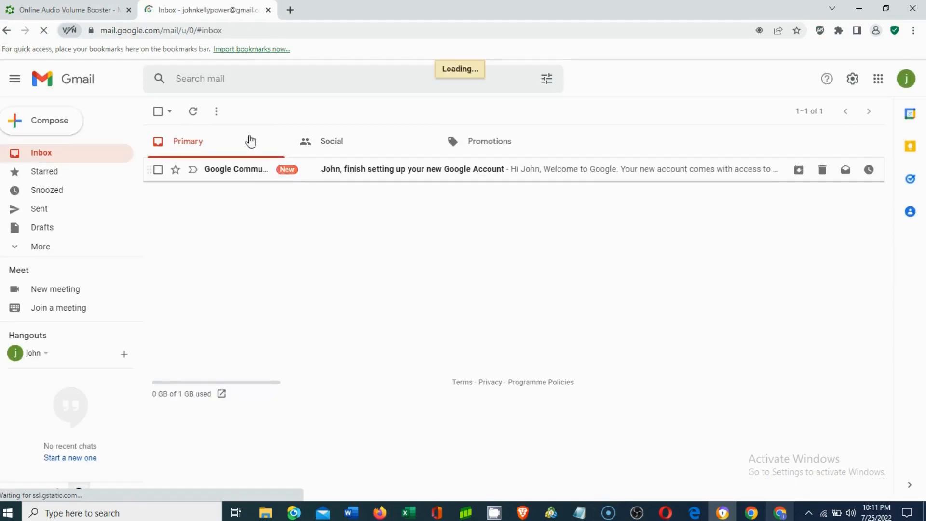
Step: Open youtube.com in a new browser tab
click(291, 11)
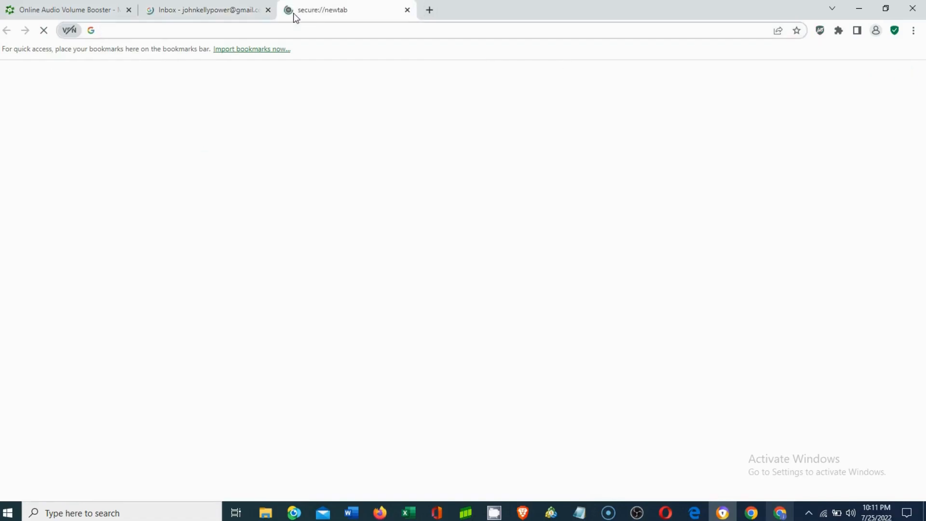
text(youtube.com)
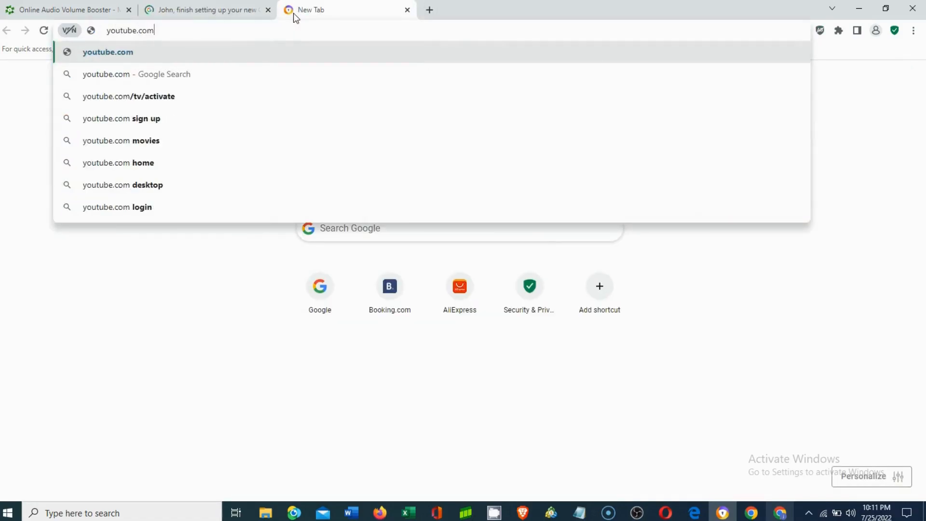
key(Return)
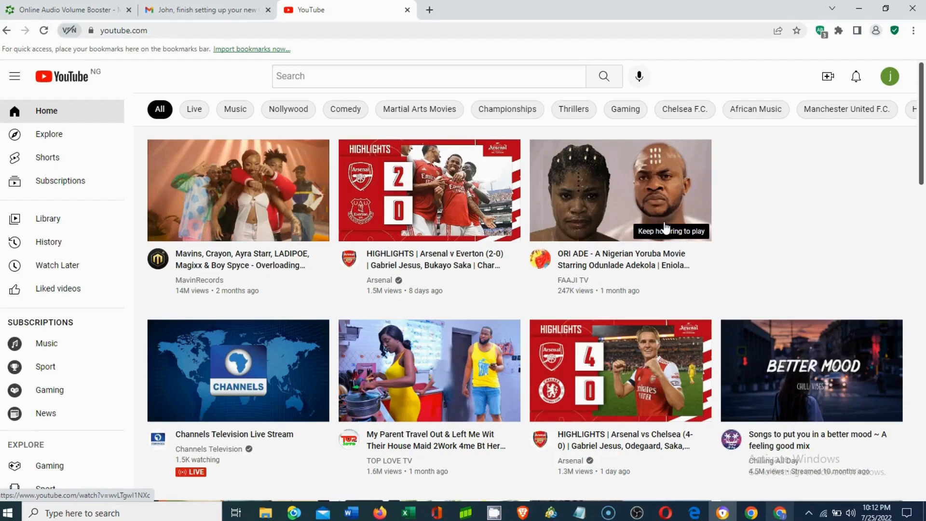
mouse_move(665, 227)
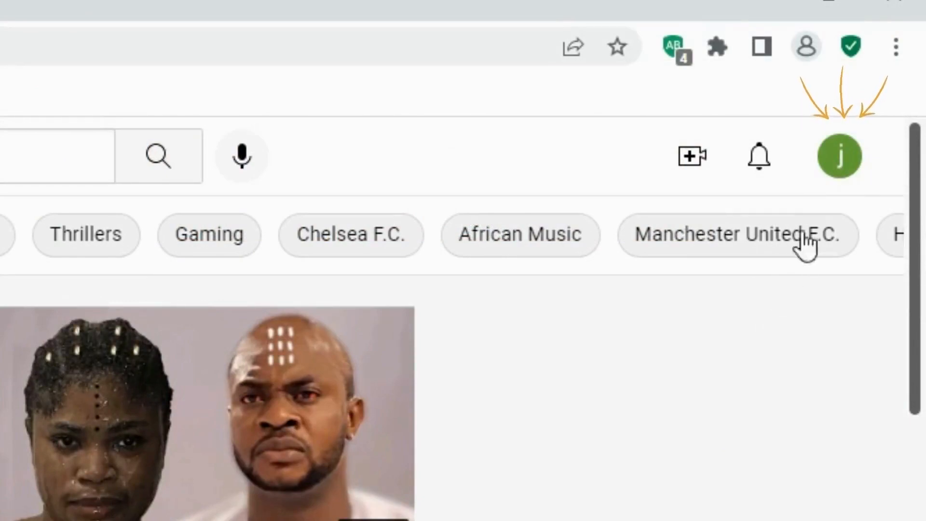
Step: Create a channel from the account menu under the proposed name, dismissing the notification prompt
click(840, 164)
click(839, 164)
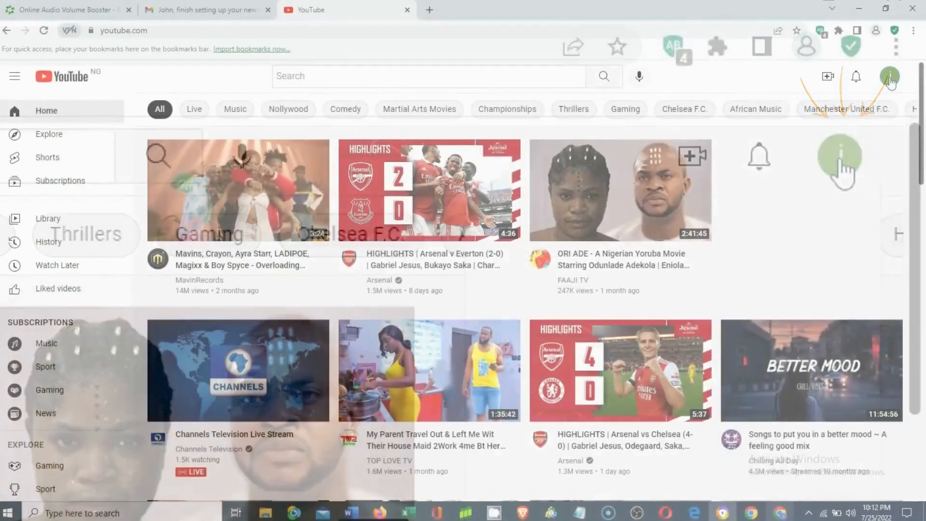
click(890, 77)
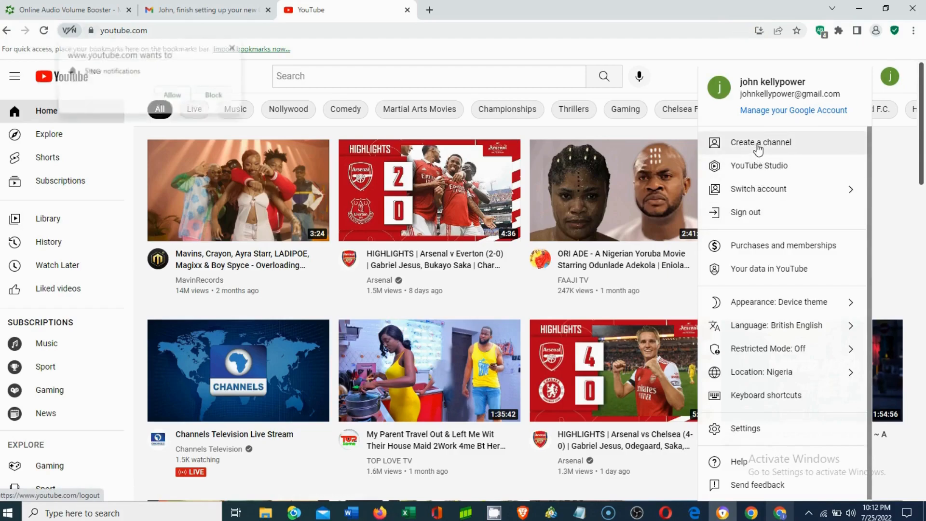
click(758, 148)
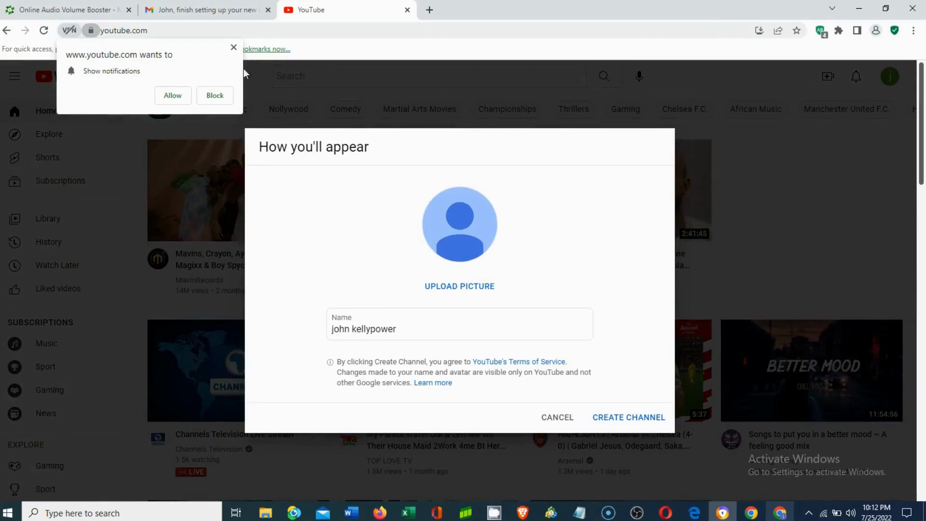
click(233, 47)
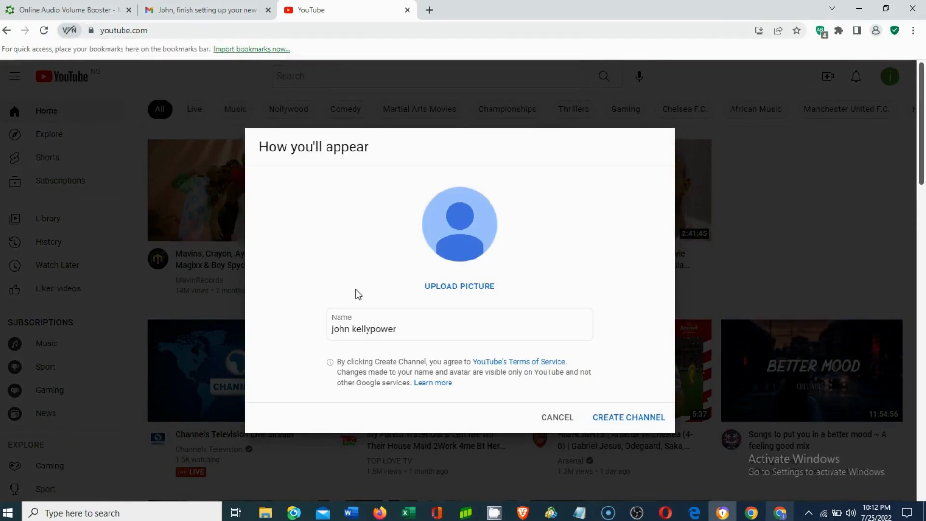
click(403, 328)
key(ctrl+a)
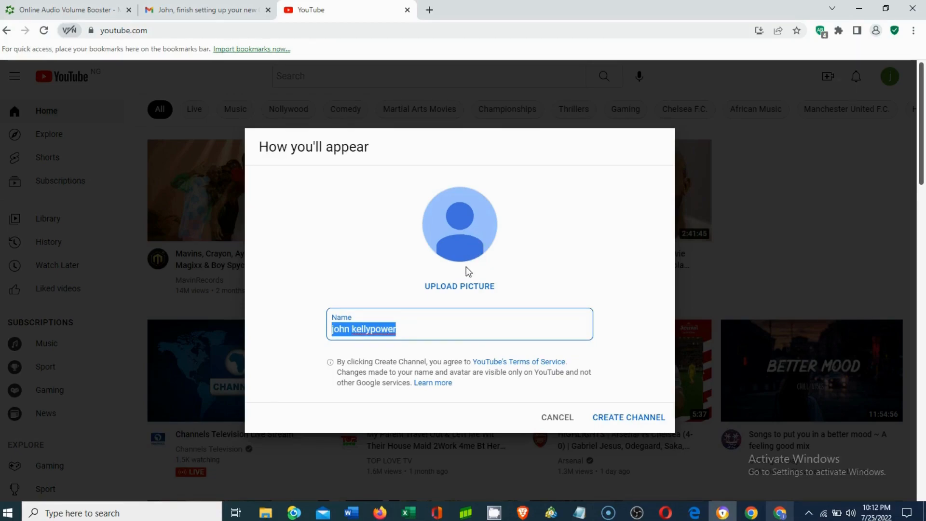
click(607, 420)
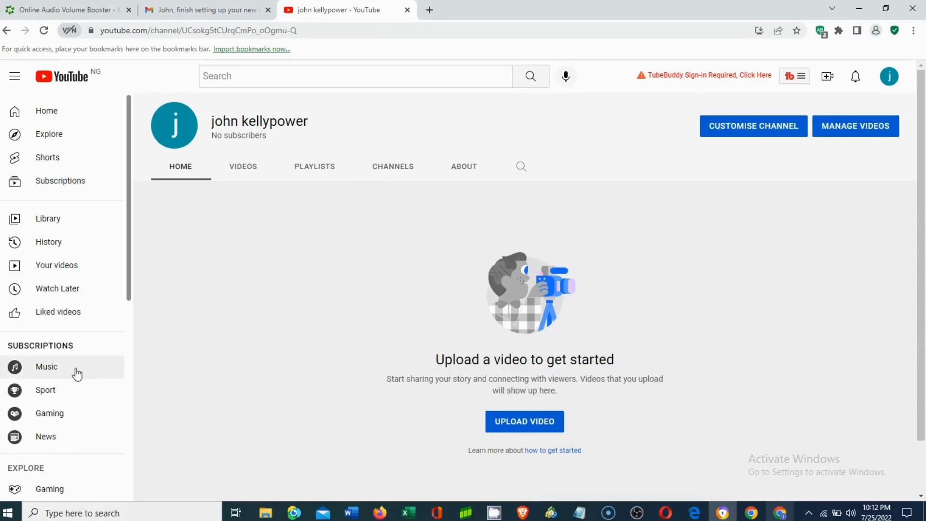
Step: Check the empty channel page, then go to YouTube Studio from the account menu
scroll(95, 345, down, 3)
scroll(96, 342, up, 3)
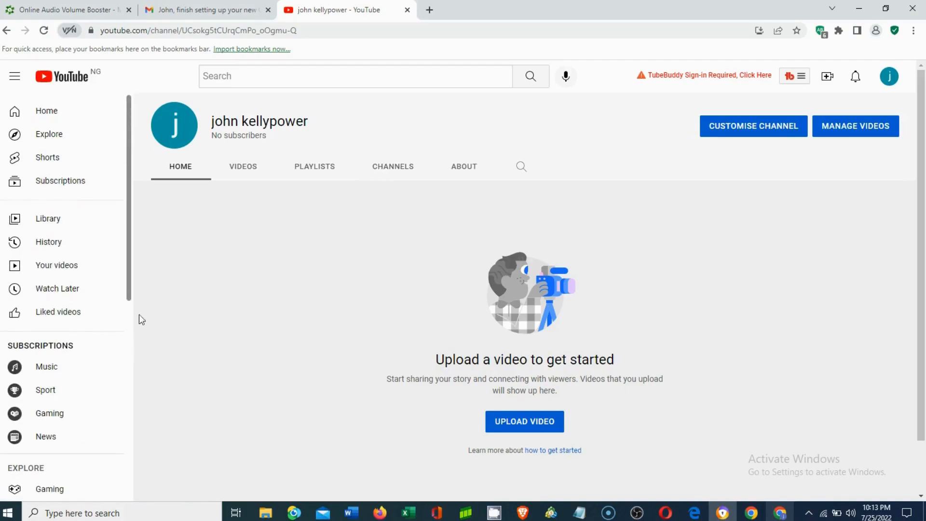
click(889, 78)
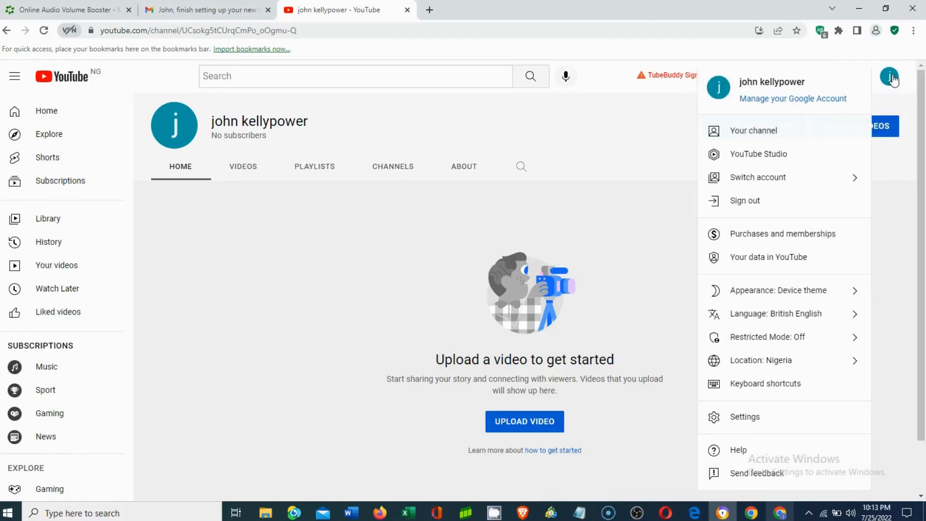
click(773, 162)
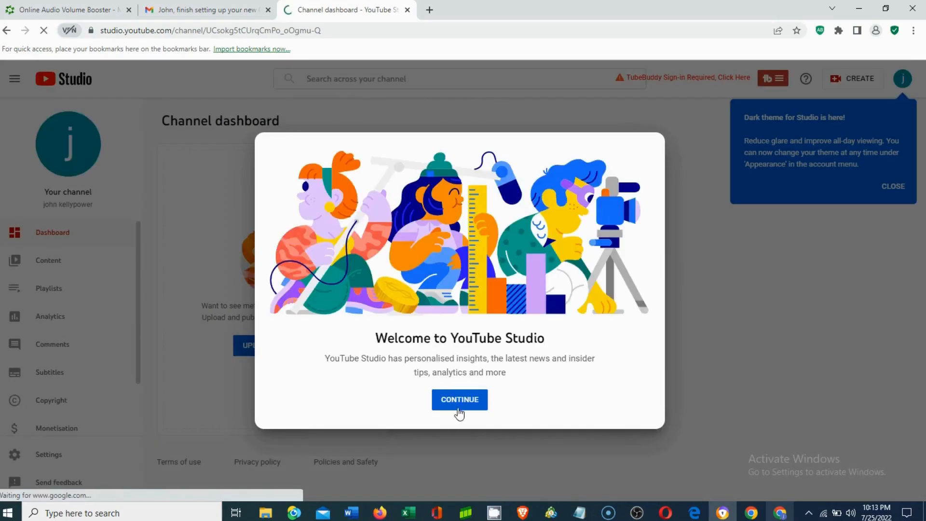
Step: Continue past the Welcome to YouTube Studio message and scroll the sidebar down
click(467, 400)
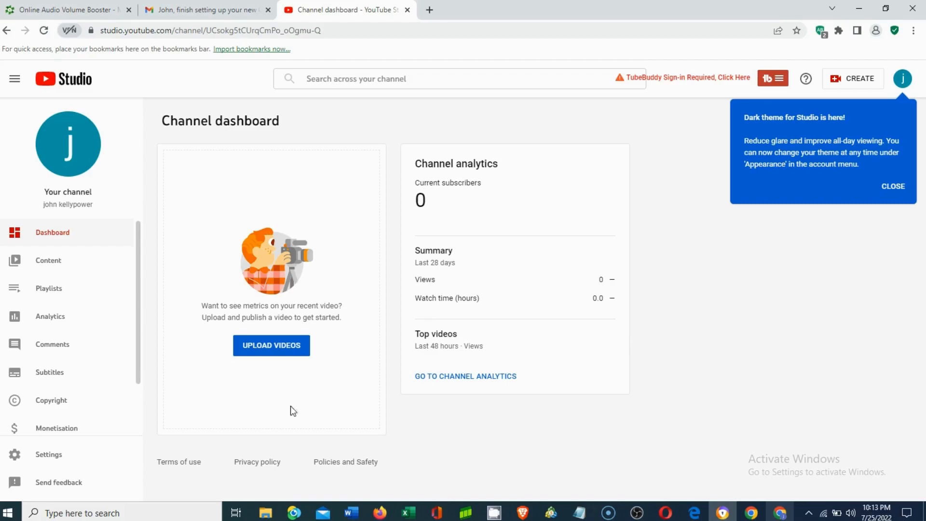
scroll(99, 404, down, 1)
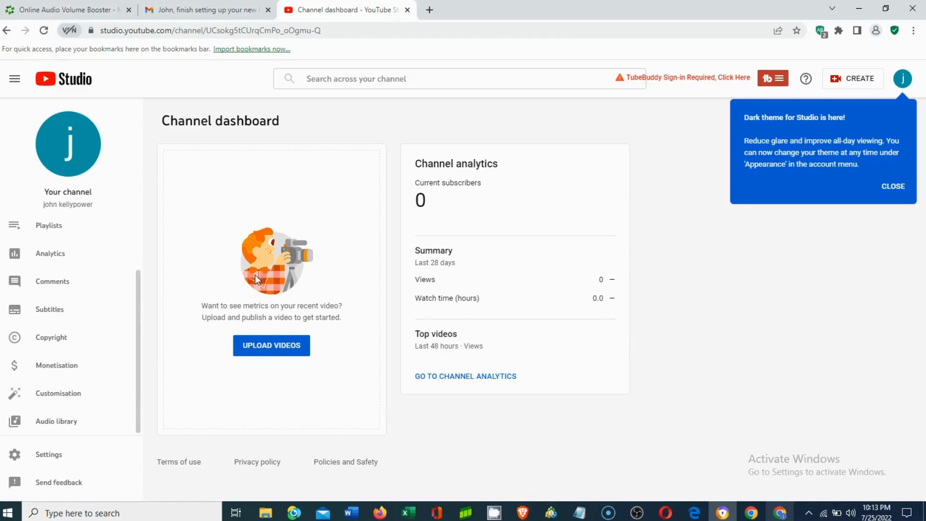
Step: Open Customisation's Branding tab and browse the Picture, Banner image and Video watermark sections
click(54, 398)
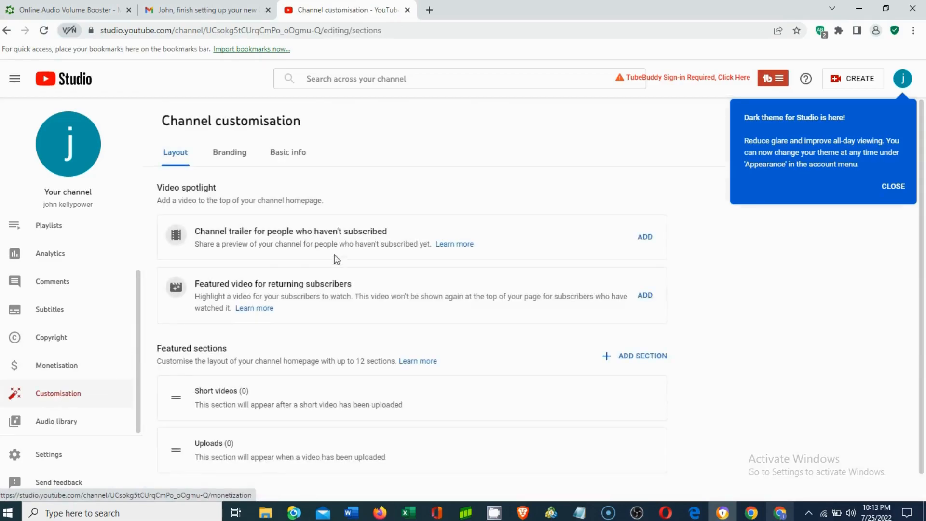
click(230, 155)
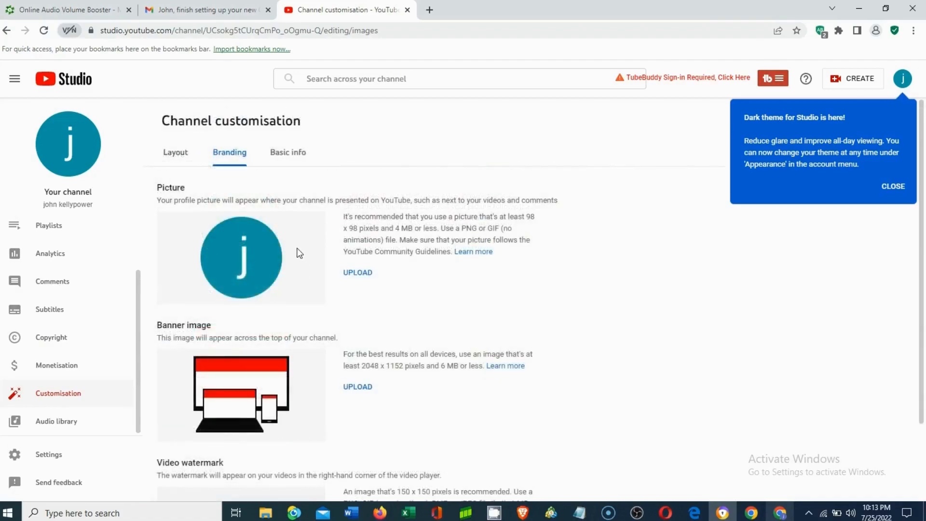
scroll(299, 255, down, 1)
scroll(297, 256, down, 2)
scroll(301, 251, up, 3)
scroll(389, 283, down, 2)
scroll(400, 244, up, 1)
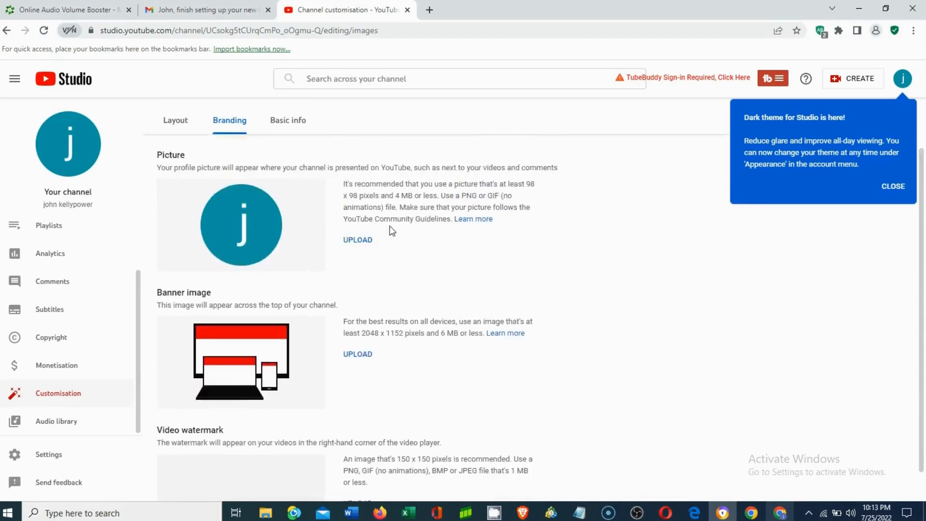
scroll(392, 232, up, 1)
scroll(376, 313, down, 2)
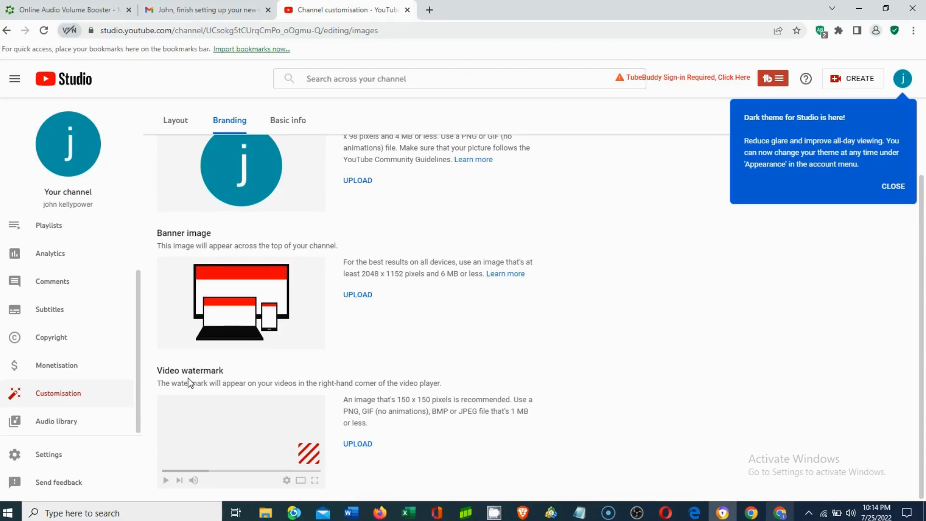
scroll(374, 339, up, 3)
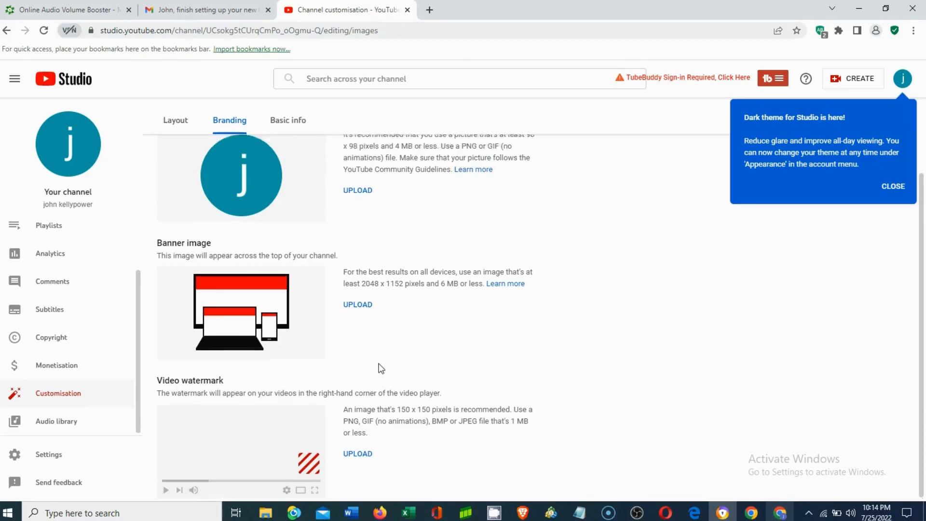
scroll(285, 254, down, 2)
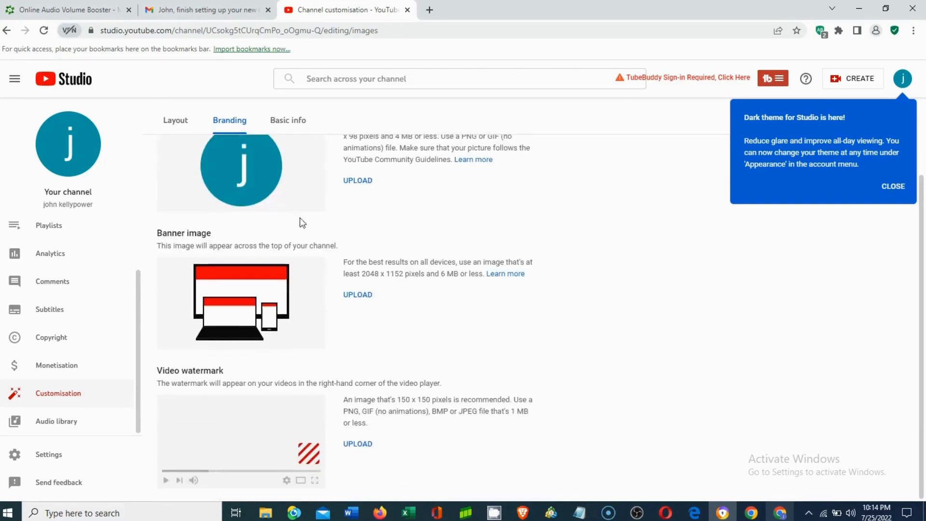
scroll(304, 189, up, 2)
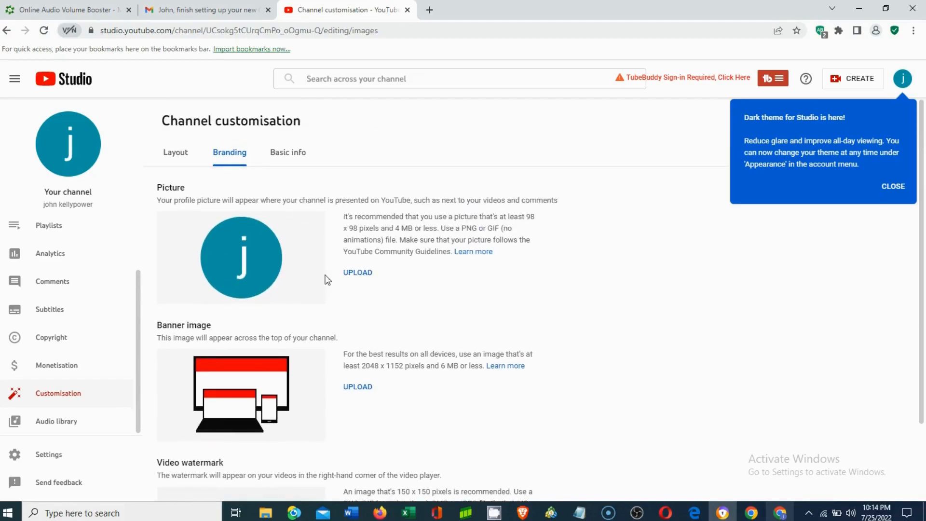
scroll(359, 311, down, 2)
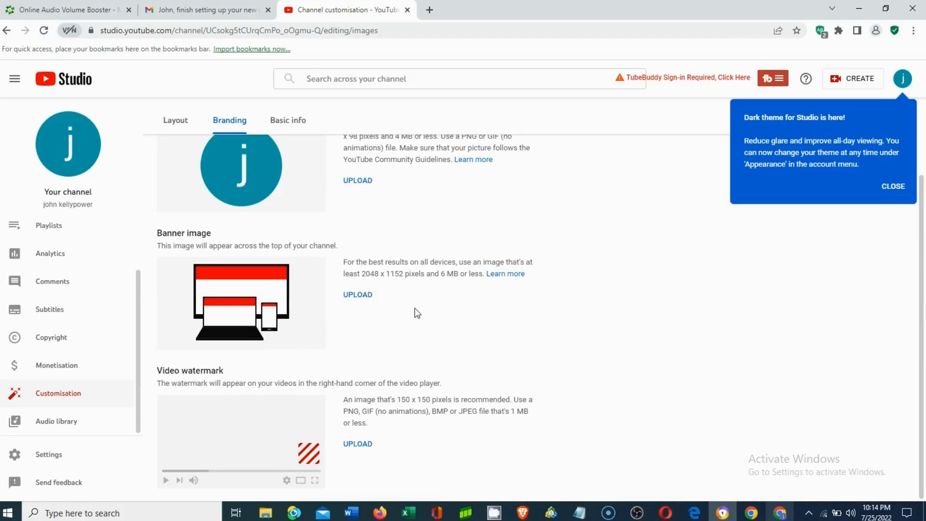
scroll(413, 314, up, 2)
scroll(558, 217, down, 2)
scroll(413, 195, up, 2)
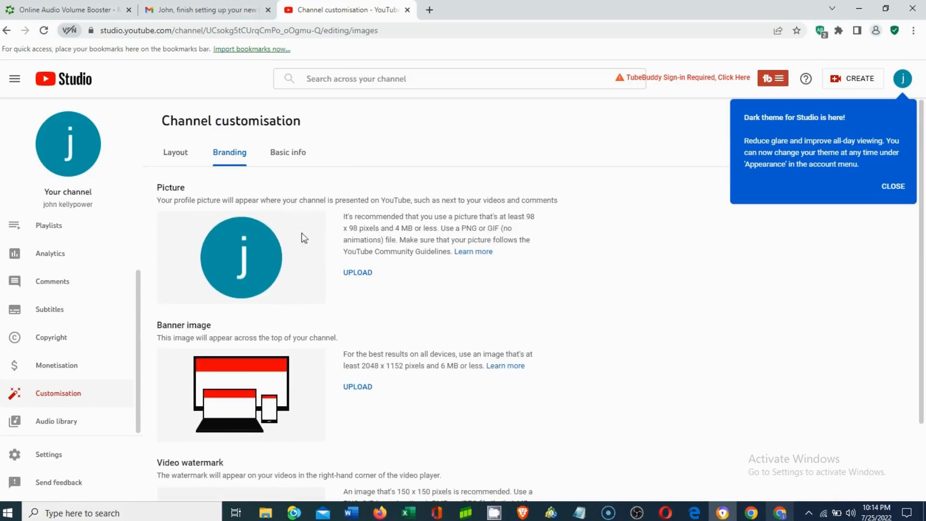
click(294, 153)
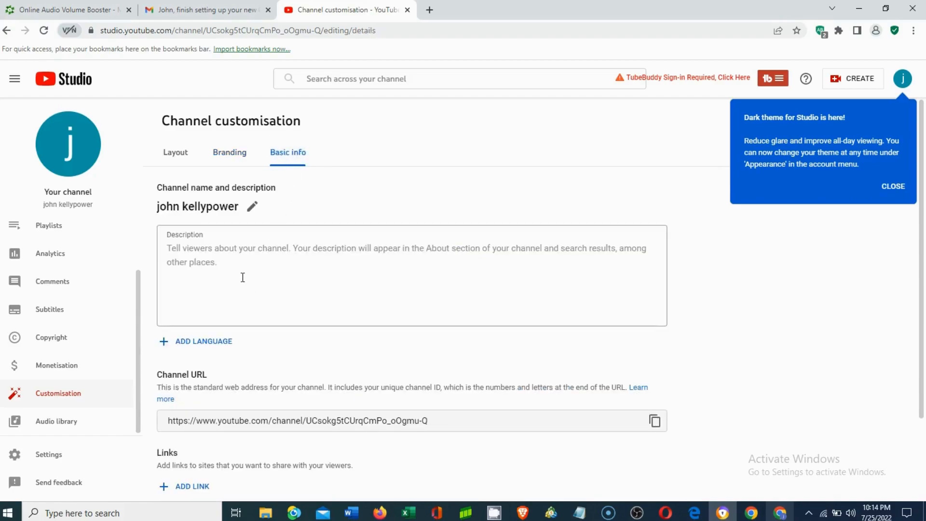
click(253, 209)
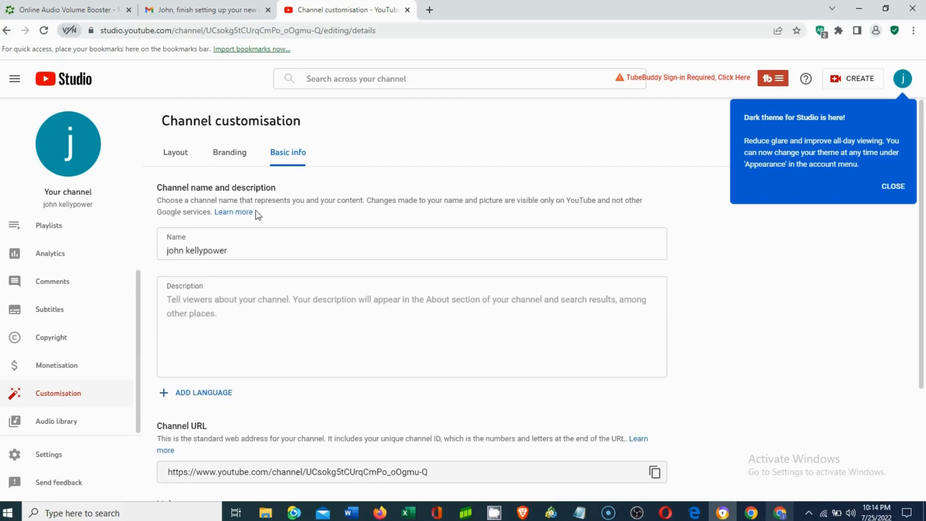
triple_click(247, 253)
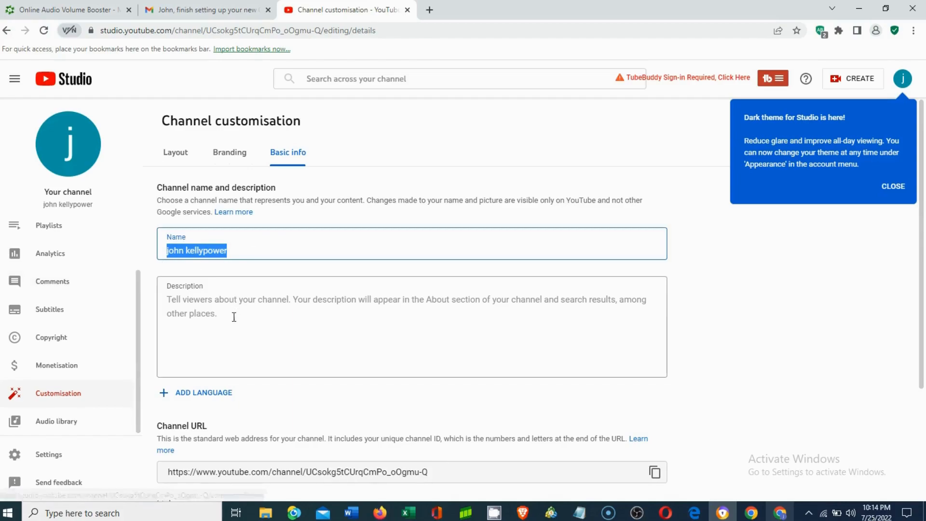
click(219, 305)
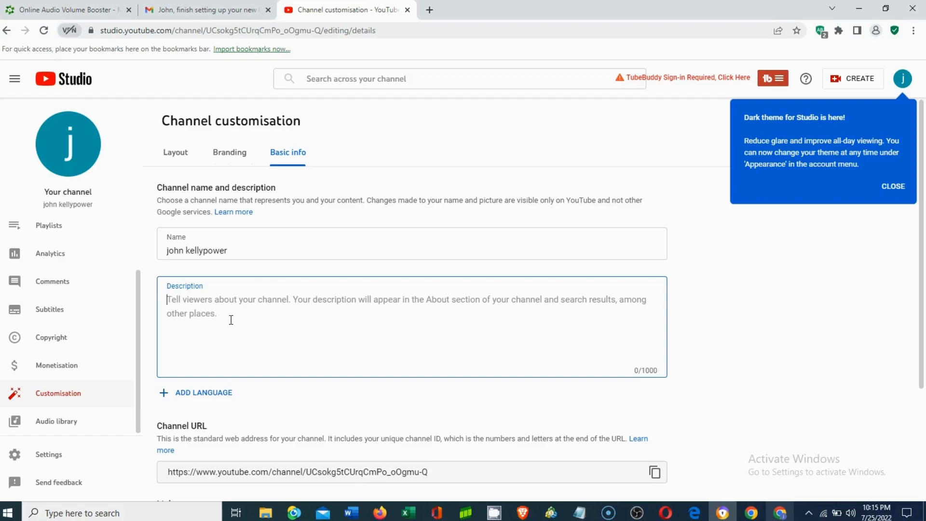
scroll(276, 259, down, 3)
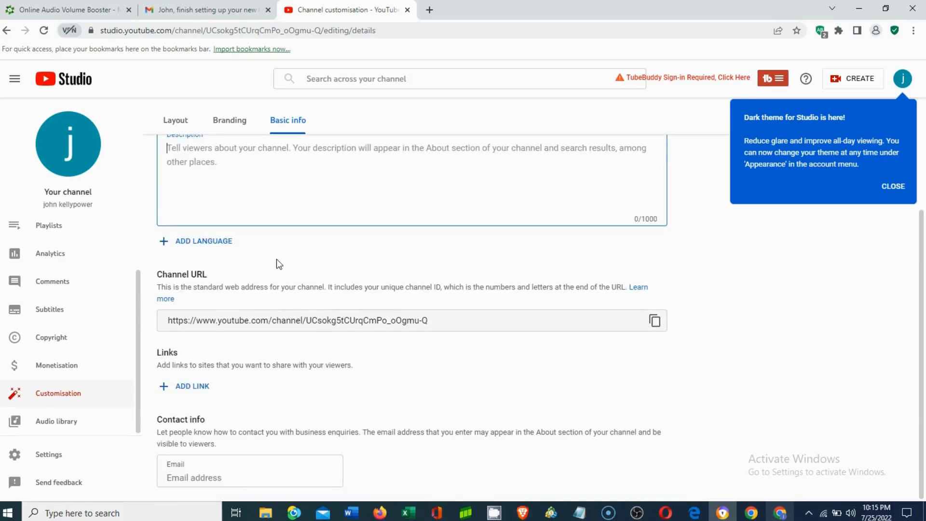
click(215, 477)
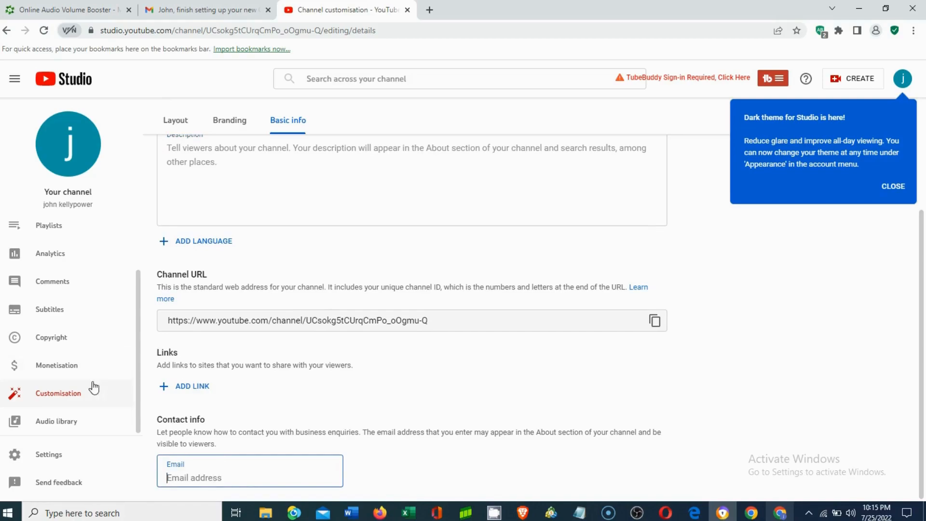
scroll(127, 336, up, 2)
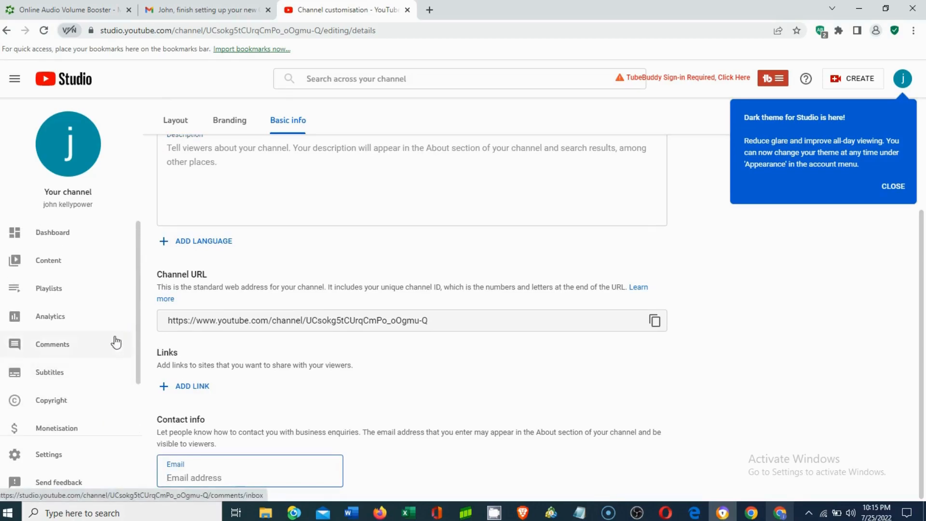
scroll(99, 354, down, 2)
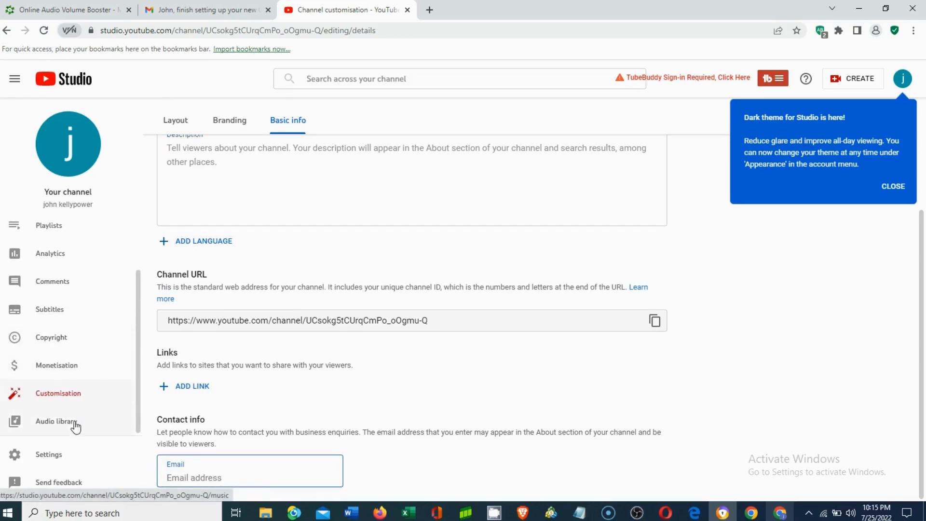
scroll(125, 387, up, 2)
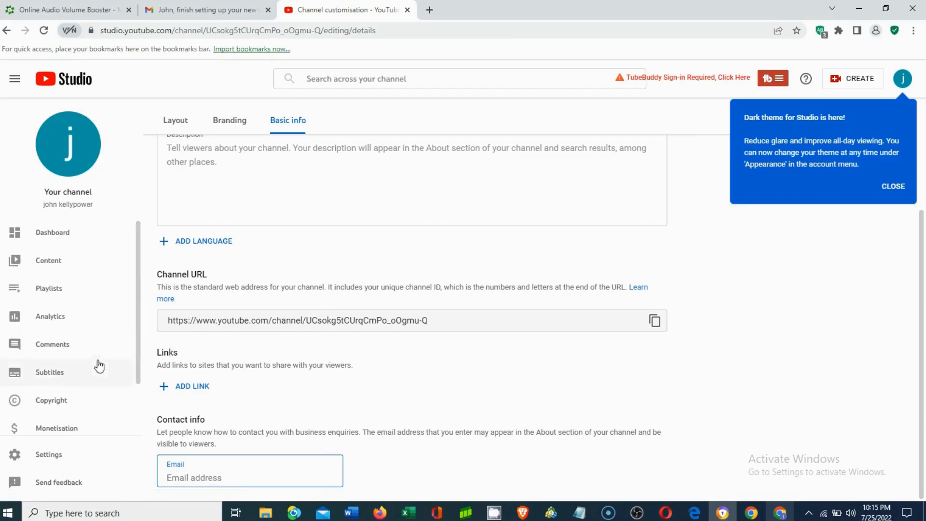
scroll(74, 408, down, 2)
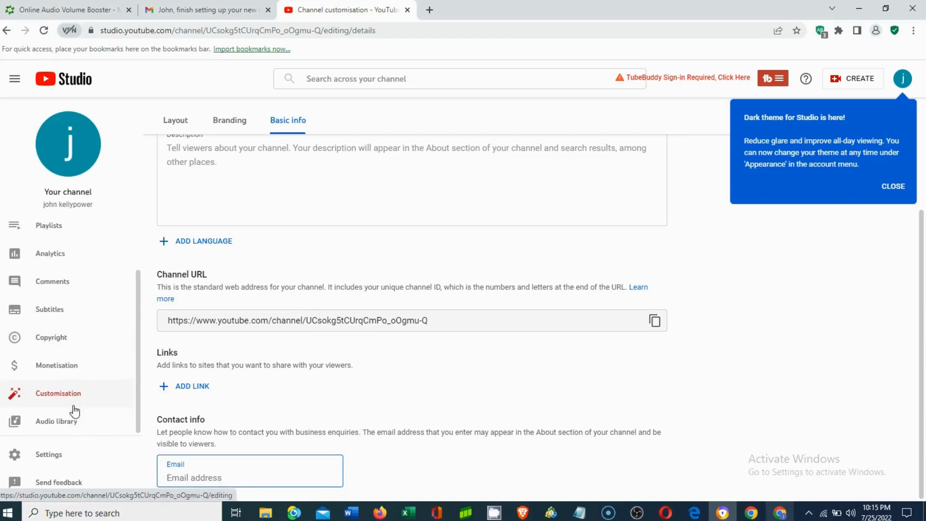
Step: Open Settings at Channel basic info, leave country of residence unselected, and select the Keywords field
click(50, 456)
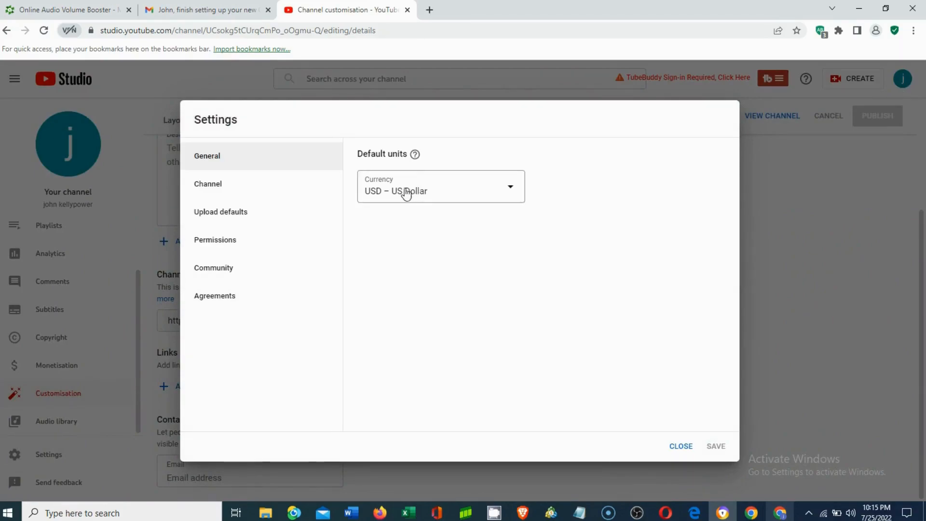
click(252, 195)
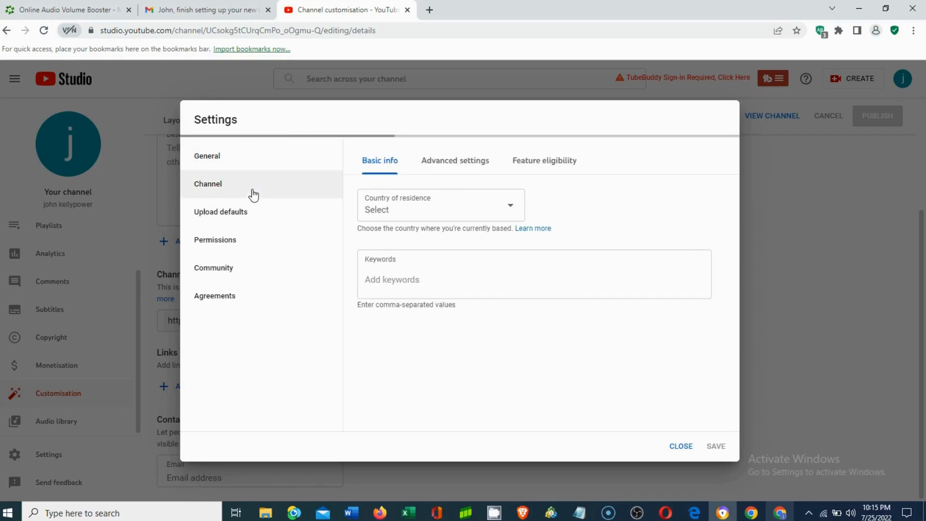
click(433, 215)
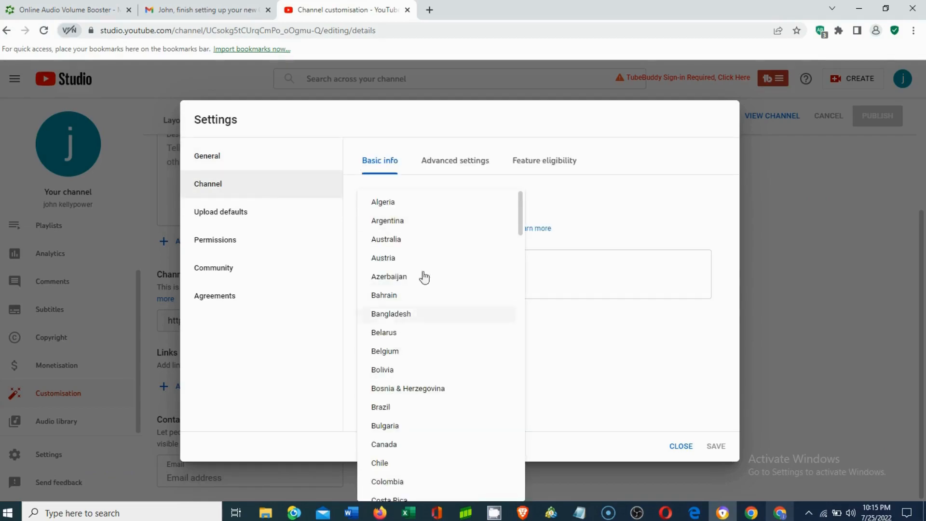
scroll(409, 399, down, 8)
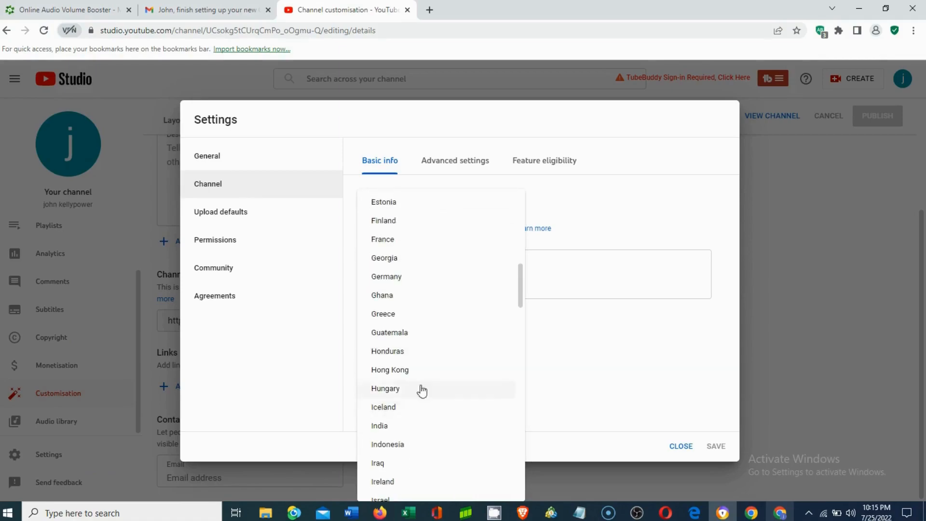
click(583, 341)
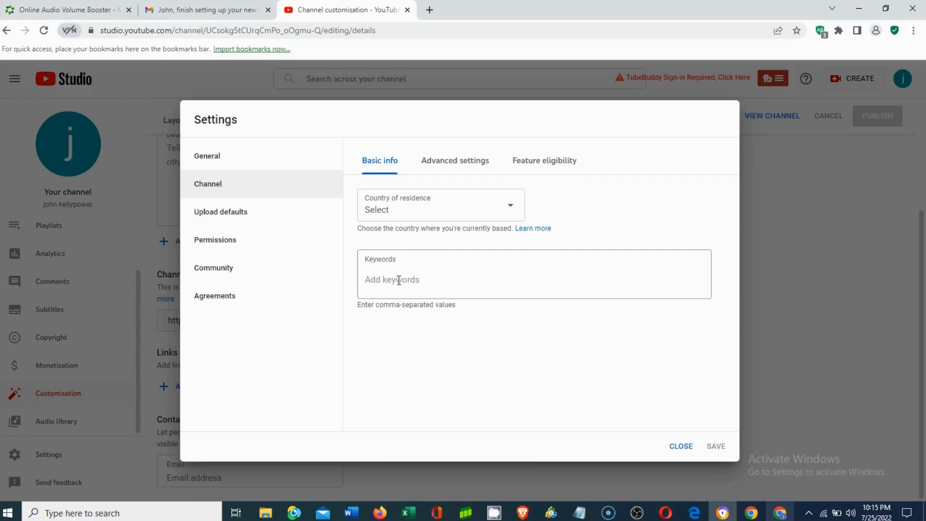
click(413, 282)
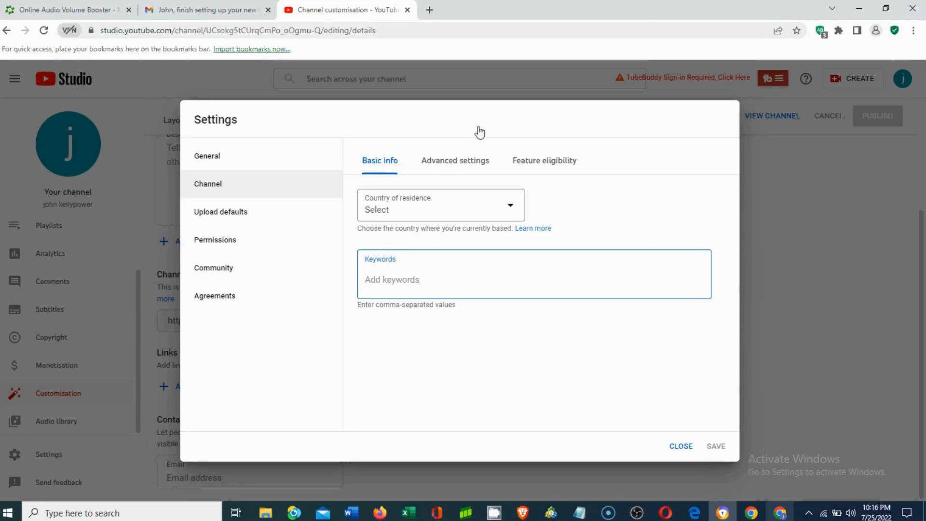
Step: Review Intermediate features' requirements under Advanced settings > Feature eligibility and begin phone verification
click(450, 166)
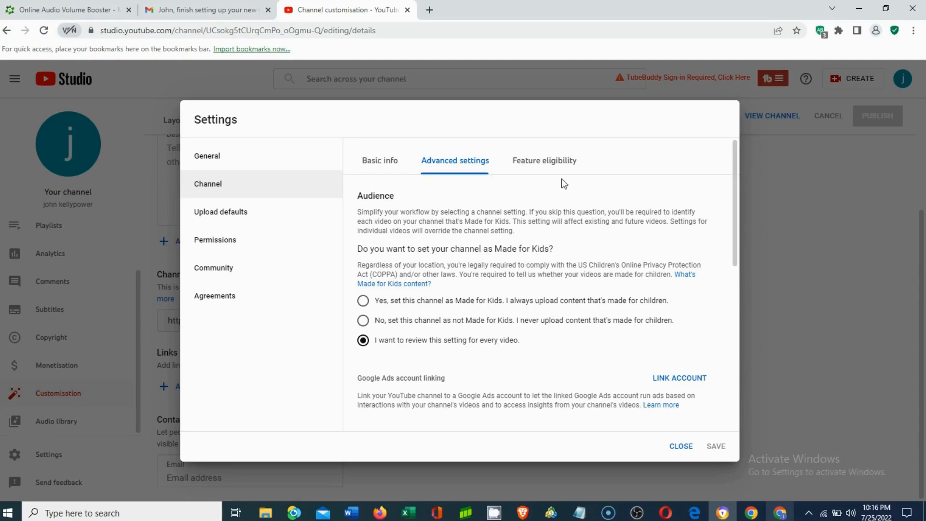
click(552, 161)
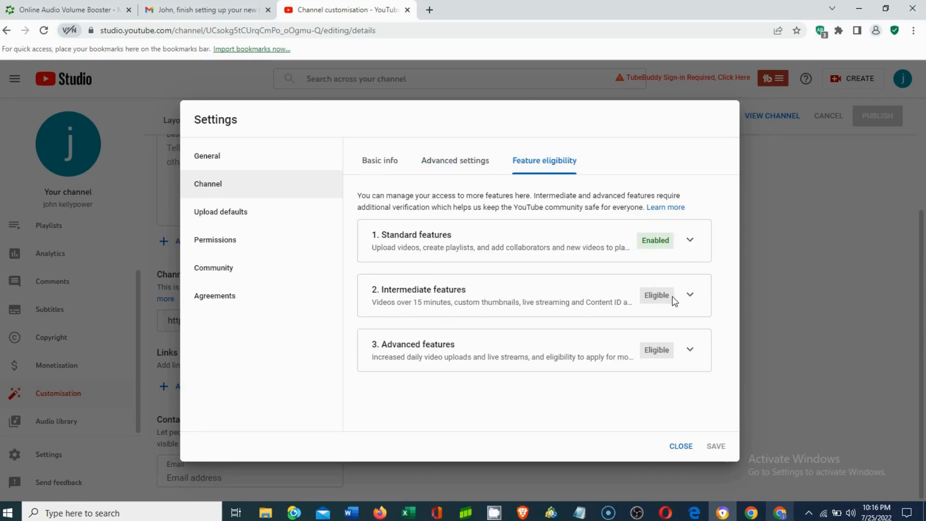
click(691, 295)
scroll(672, 324, down, 2)
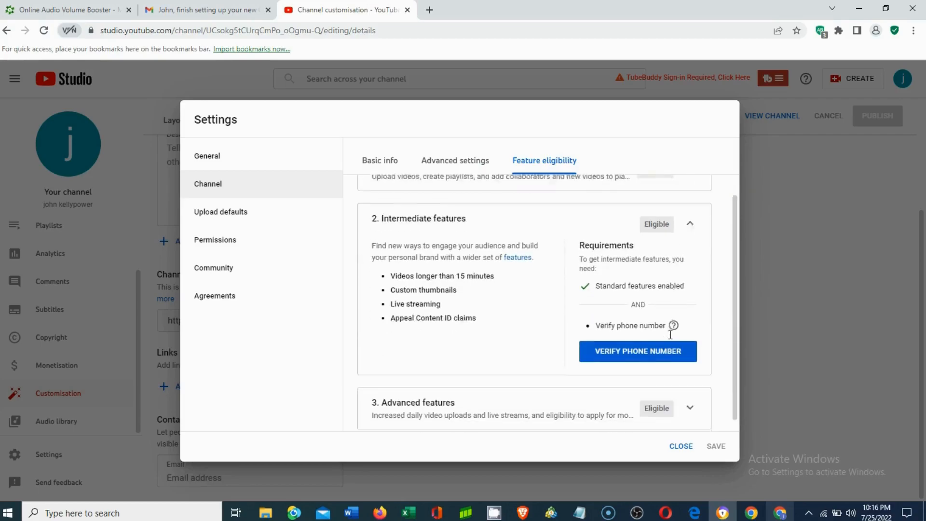
click(626, 342)
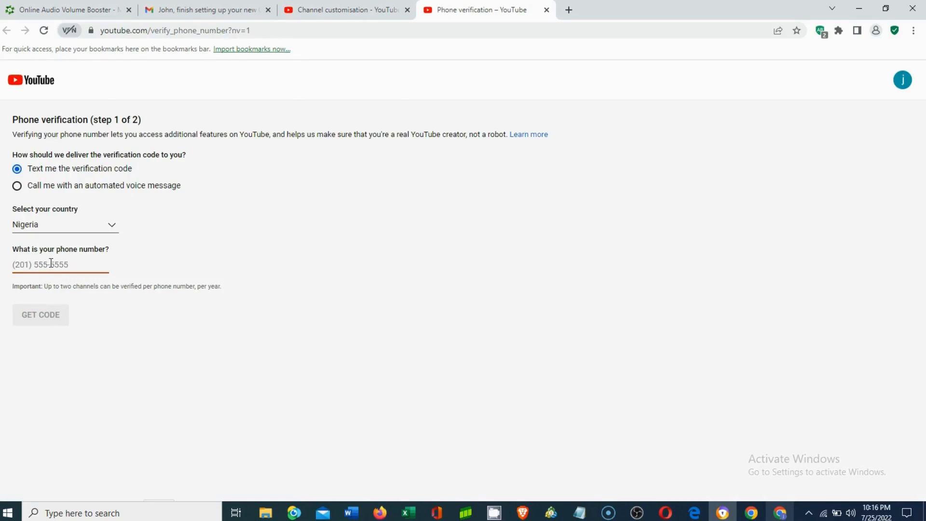
Step: Enter the channel's phone number, request a text-message code, and submit the received 6-digit code
text(0)
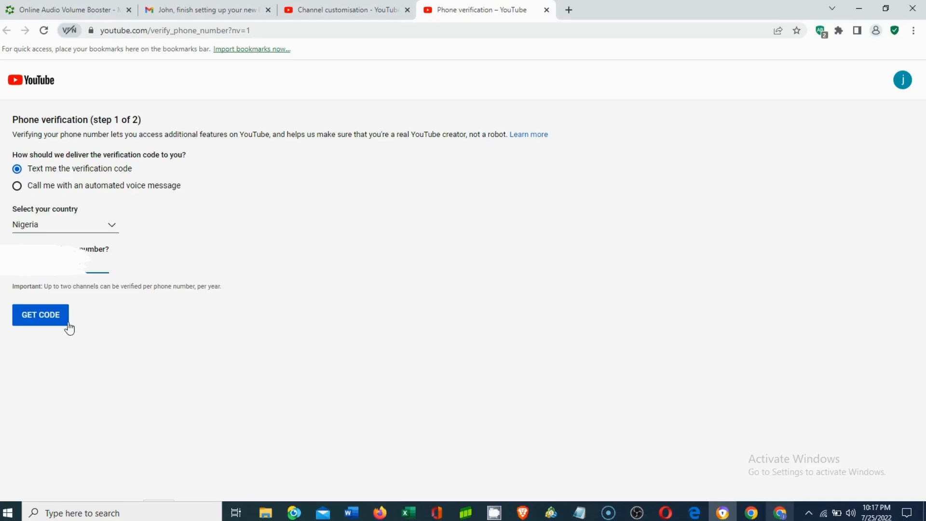
click(54, 317)
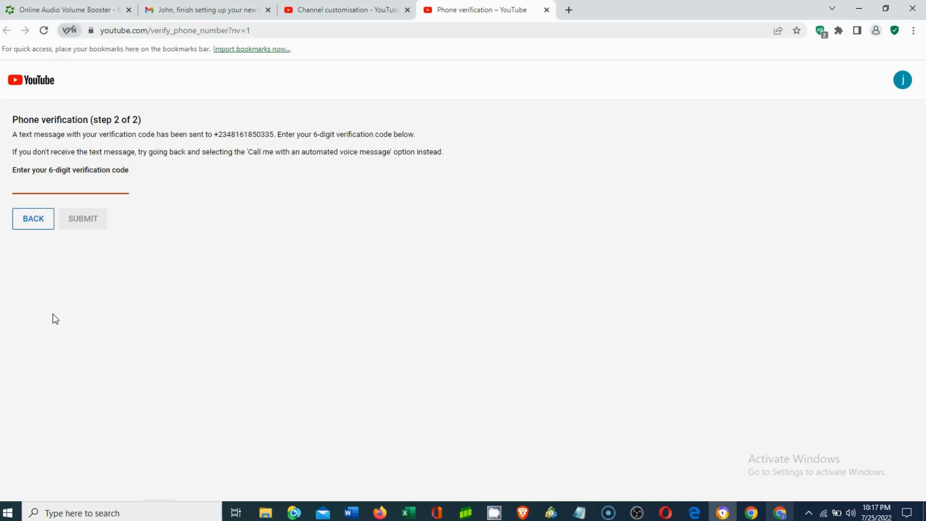
click(93, 183)
click(88, 219)
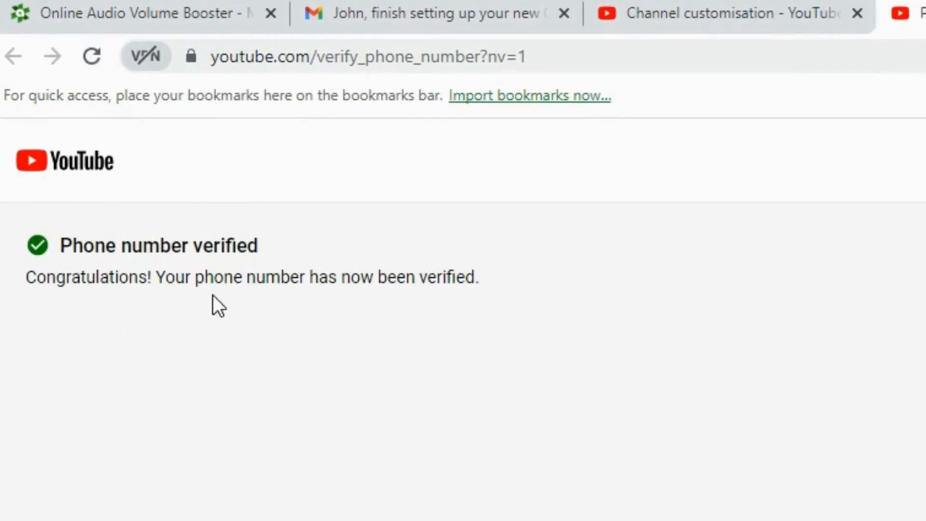
click(796, 10)
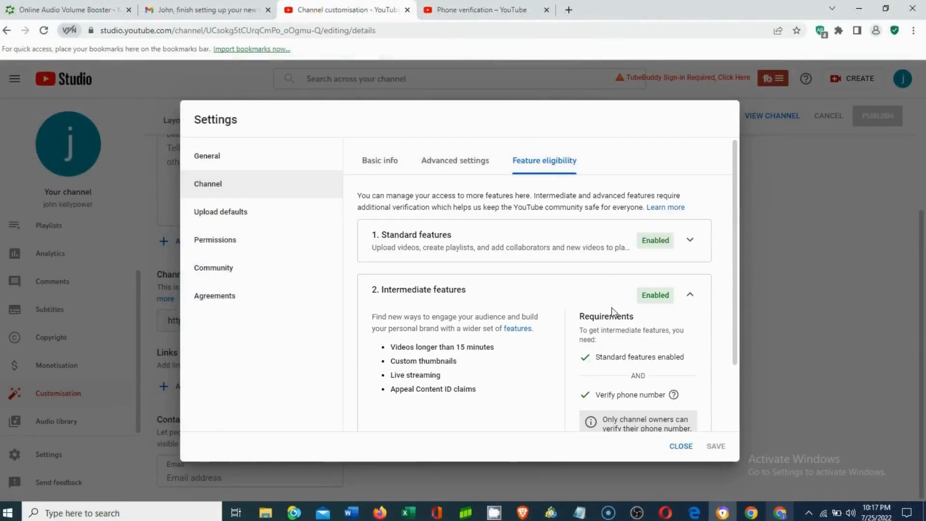
Step: Confirm Intermediate features now show as Enabled and collapse their details
scroll(659, 312, down, 2)
scroll(627, 262, up, 2)
scroll(603, 304, down, 2)
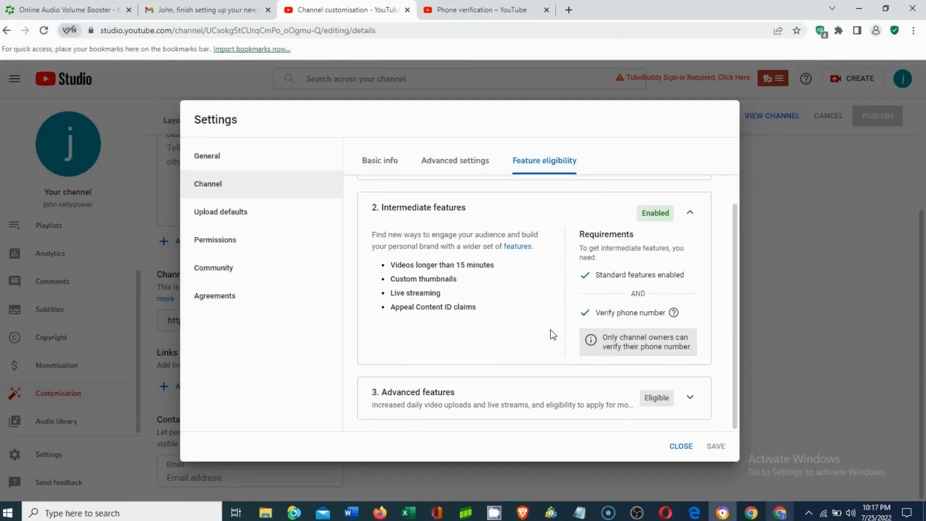
click(690, 213)
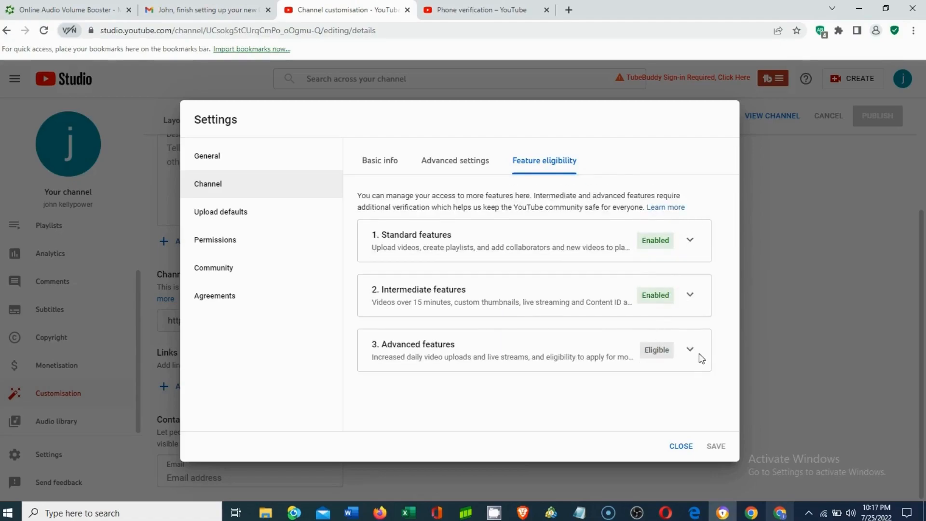
Step: Read the Advanced features requirements, then close Settings and return to the top of Basic info
click(690, 350)
scroll(666, 376, down, 3)
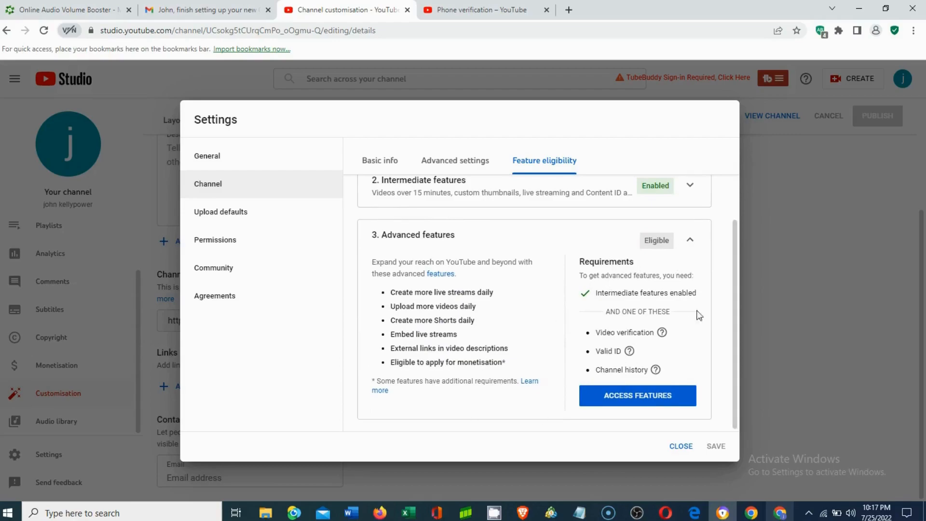
mouse_move(621, 333)
mouse_move(605, 368)
mouse_move(630, 352)
click(681, 447)
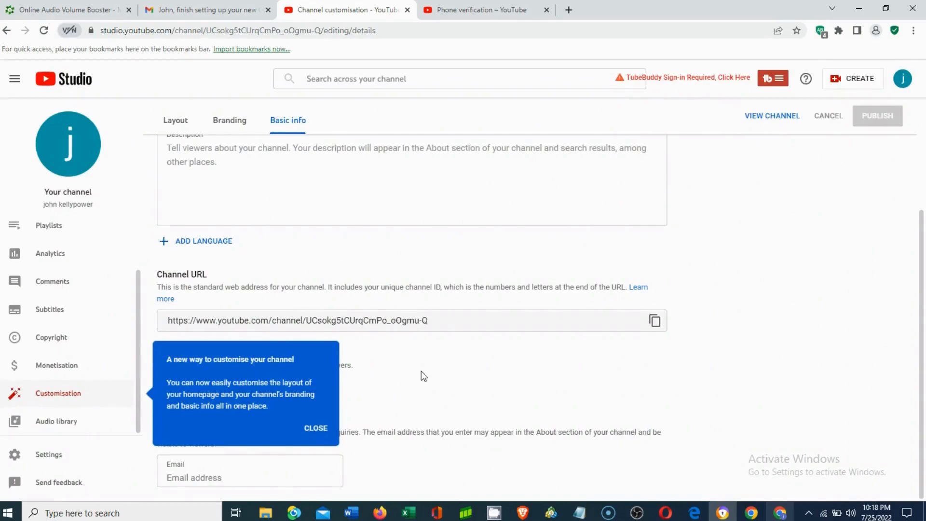
scroll(244, 337, up, 3)
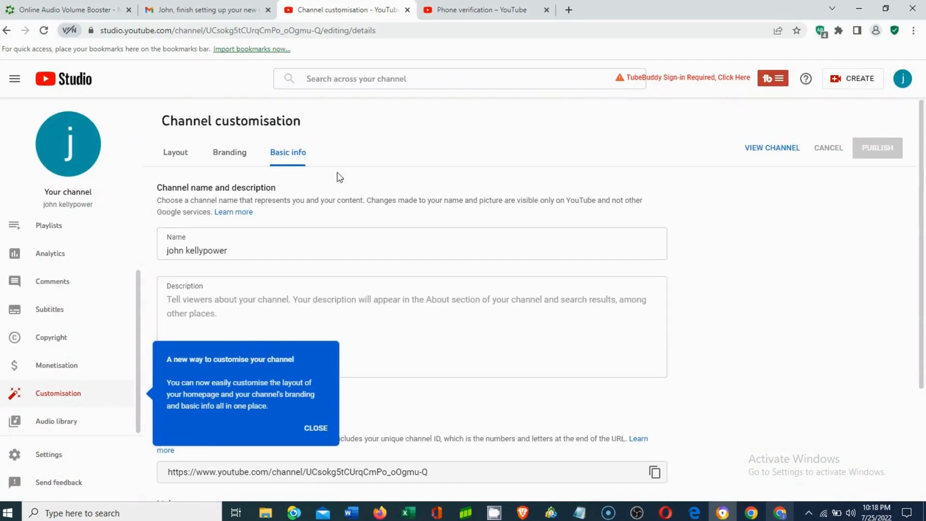